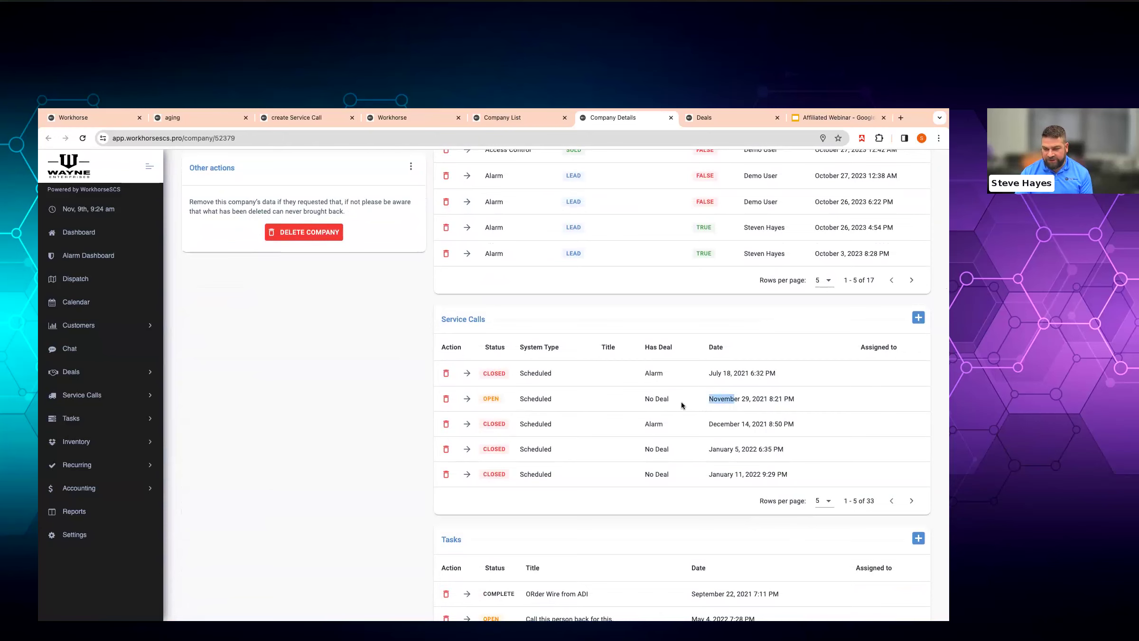
# - Review the November 29 service call date in the Tasks table
pyautogui.moveTo(721, 399); pyautogui.dragTo(762, 398)
pyautogui.click(747, 399)
pyautogui.click(761, 399)
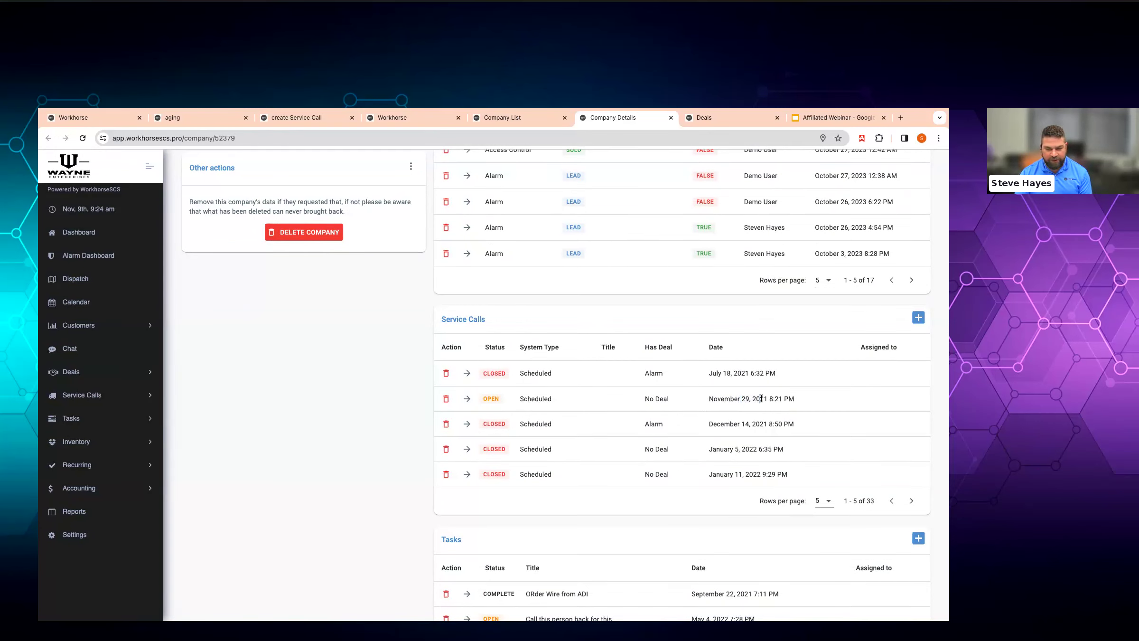
pyautogui.scroll(-4, 716, 399)
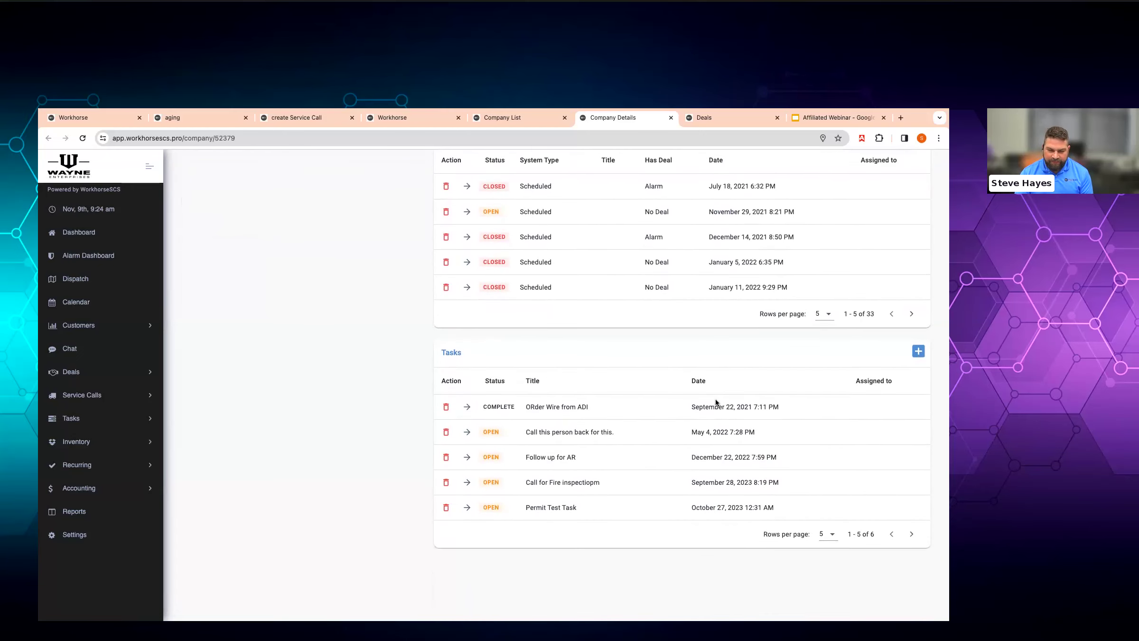
pyautogui.scroll(20, 715, 399)
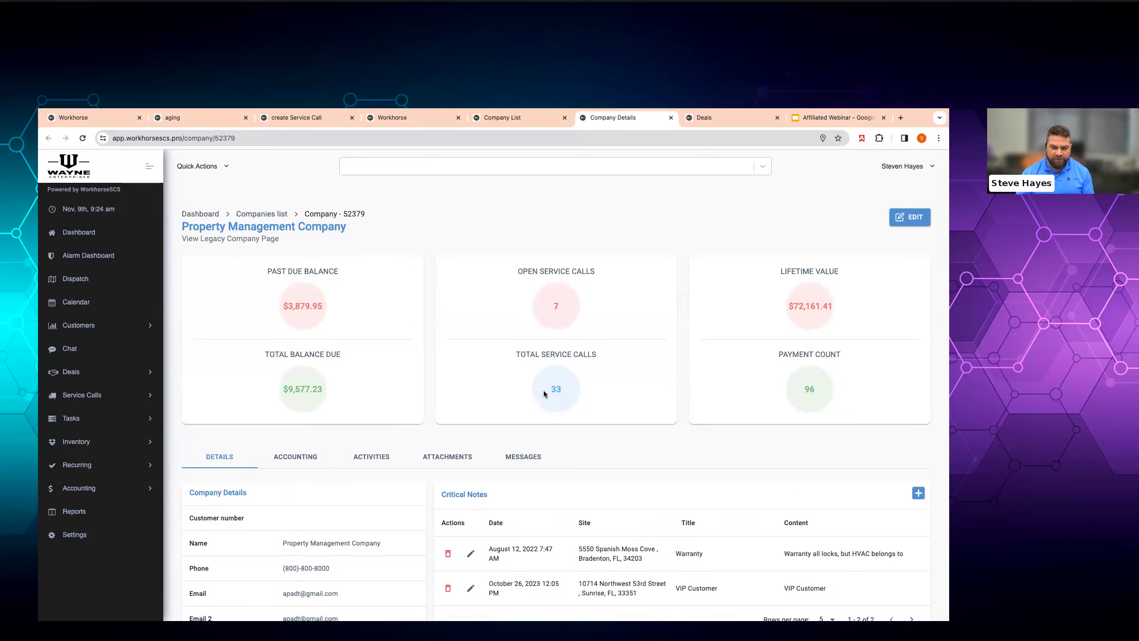
# - Show the company's Accounting tab and look through its Payment Methods and Subscriptions
pyautogui.click(304, 459)
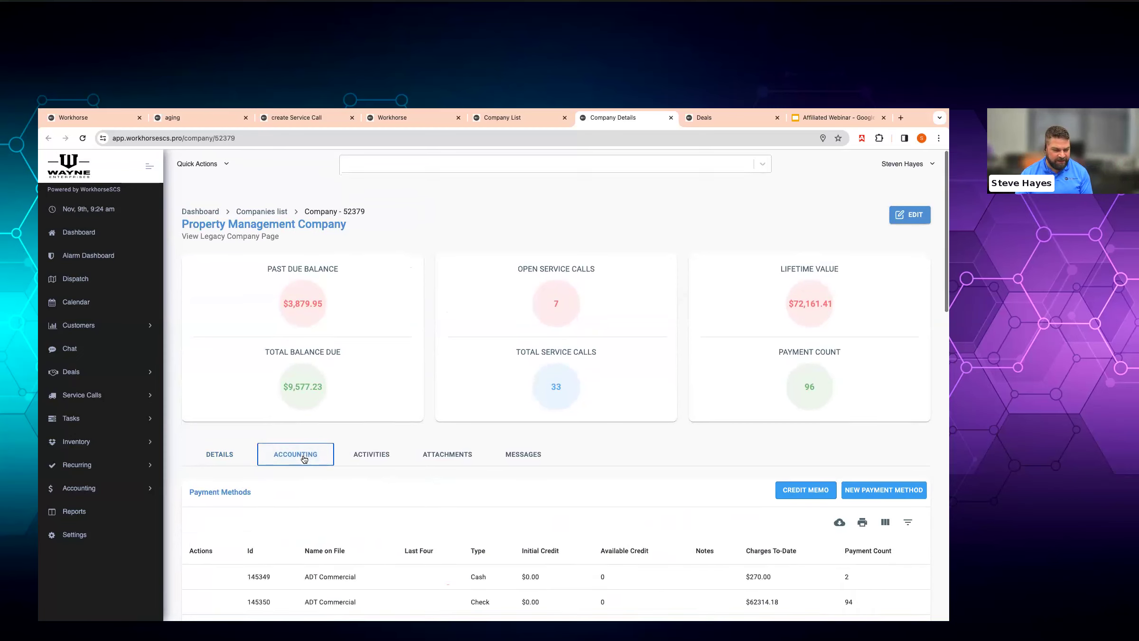
pyautogui.scroll(-8, 304, 459)
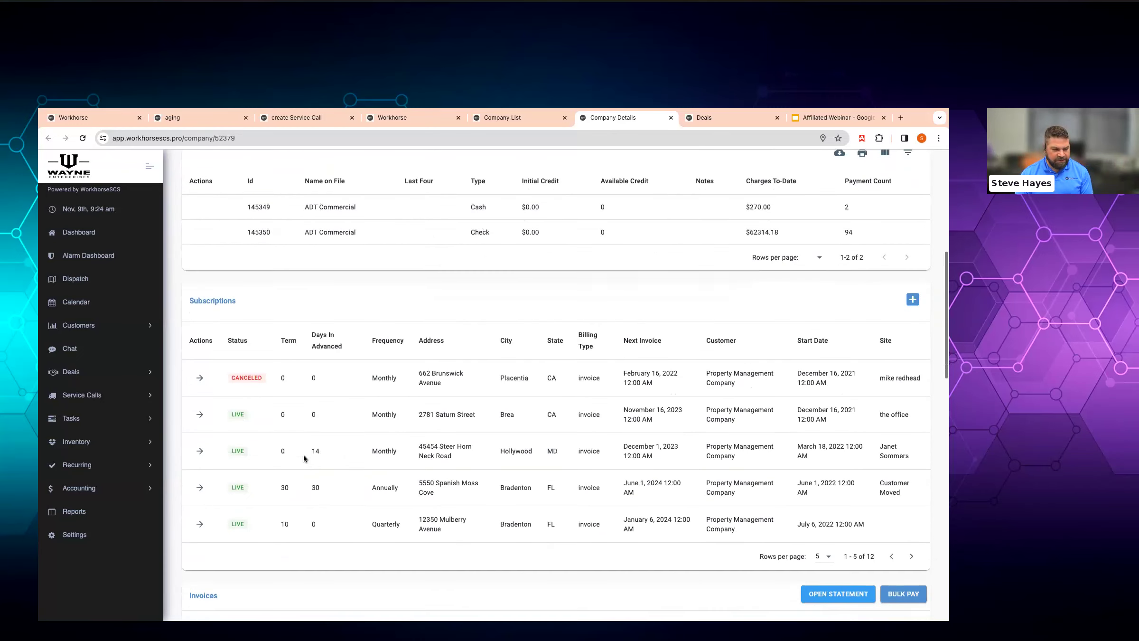
pyautogui.scroll(4, 397, 414)
pyautogui.scroll(2, 398, 415)
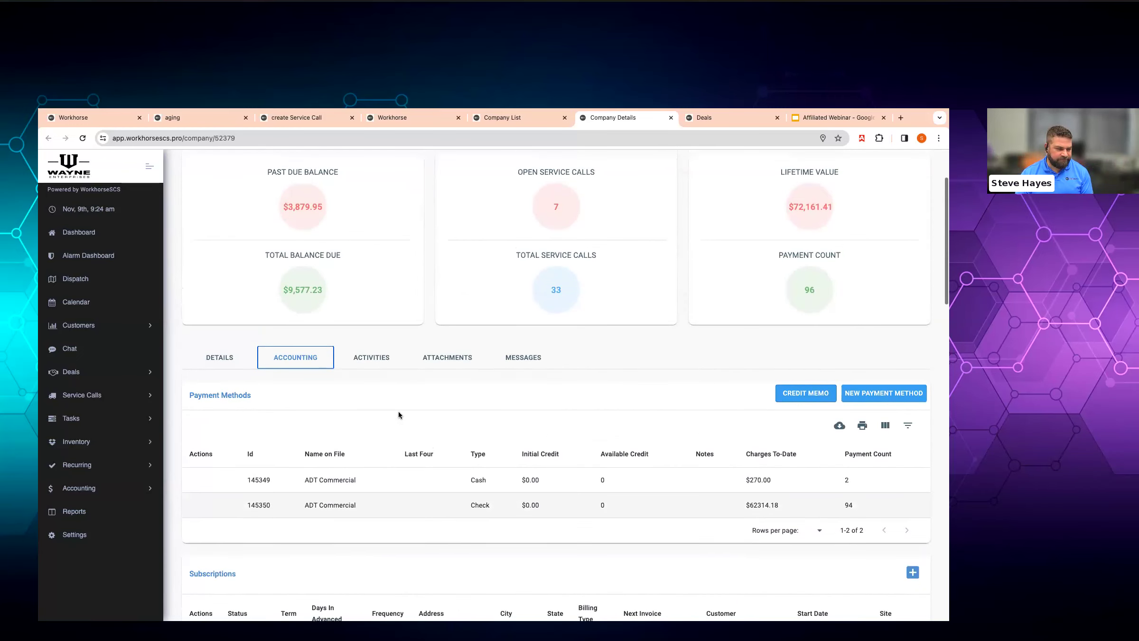
# - Start a new Burglar Alarm deal and enter the customer's first and last name
pyautogui.click(88, 373)
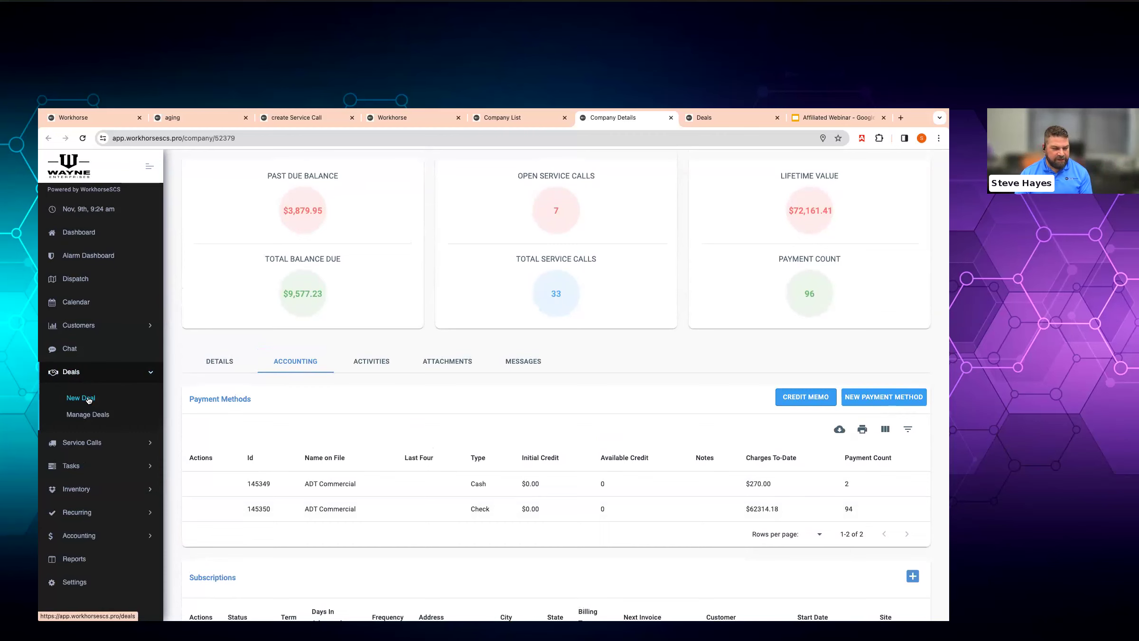
pyautogui.click(88, 400)
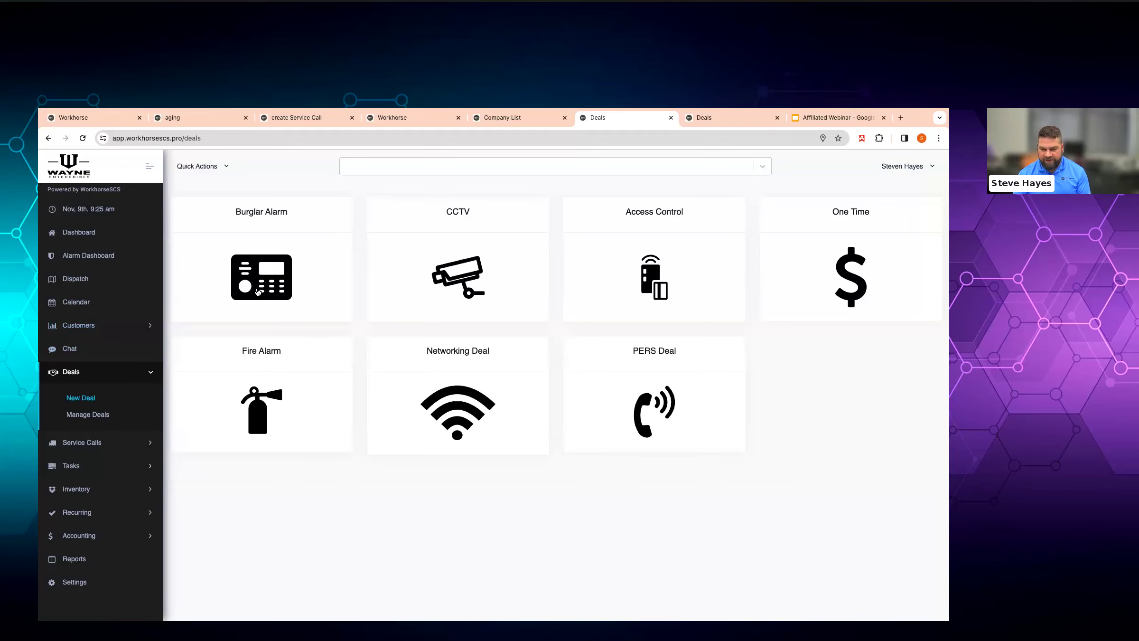
pyautogui.click(264, 287)
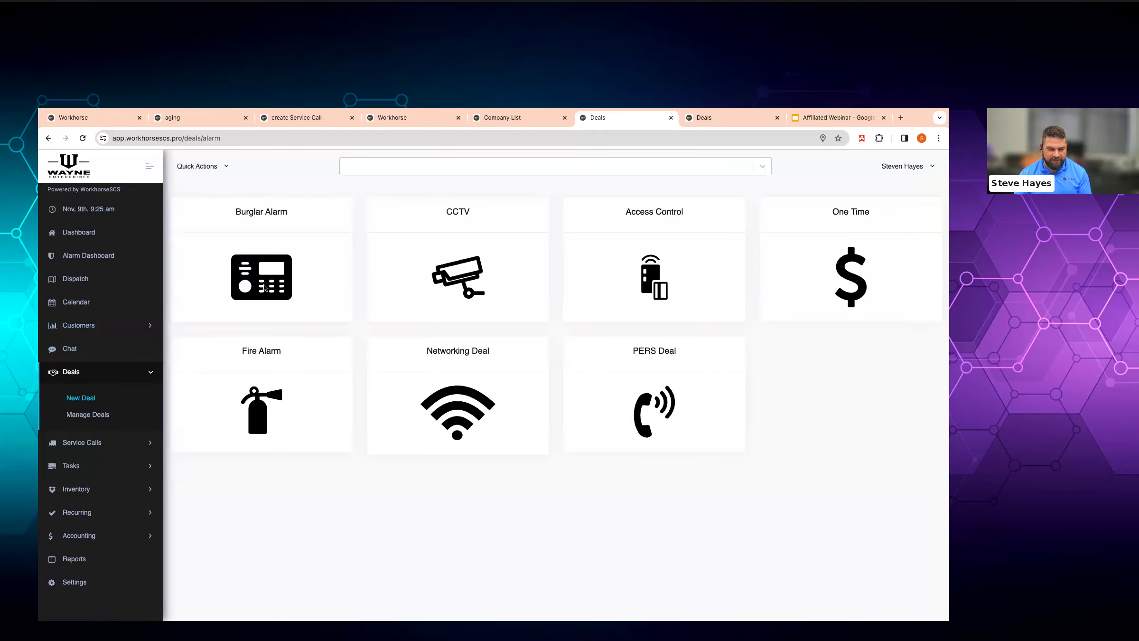
pyautogui.click(332, 335)
pyautogui.press('Tab')
# - Fill in the customer's home phone number and e-mail address
pyautogui.press('Tab')
pyautogui.press('Tab')
pyautogui.hotkey('shift', 'Tab')
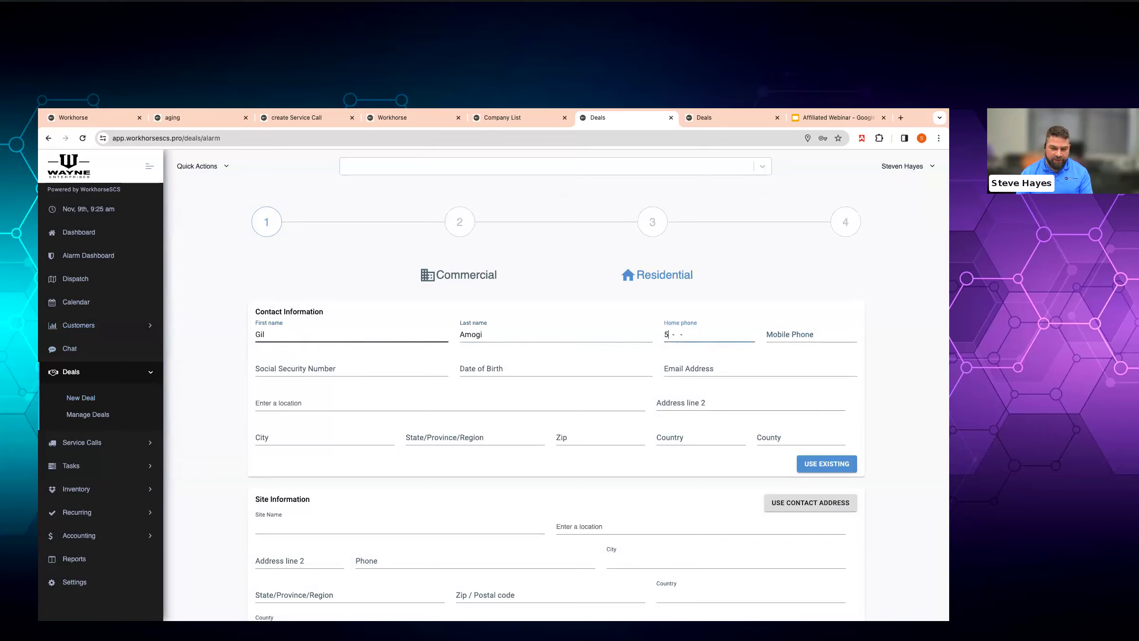
pyautogui.press('Tab')
pyautogui.press('Tab')
pyautogui.press('Tab')
pyautogui.press('Tab')
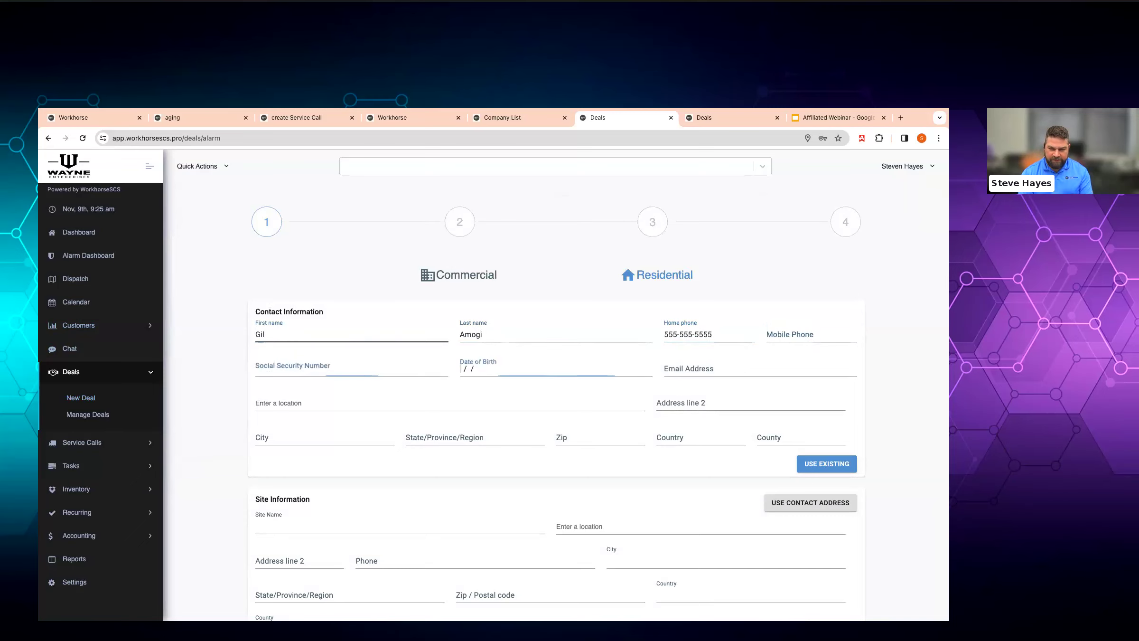
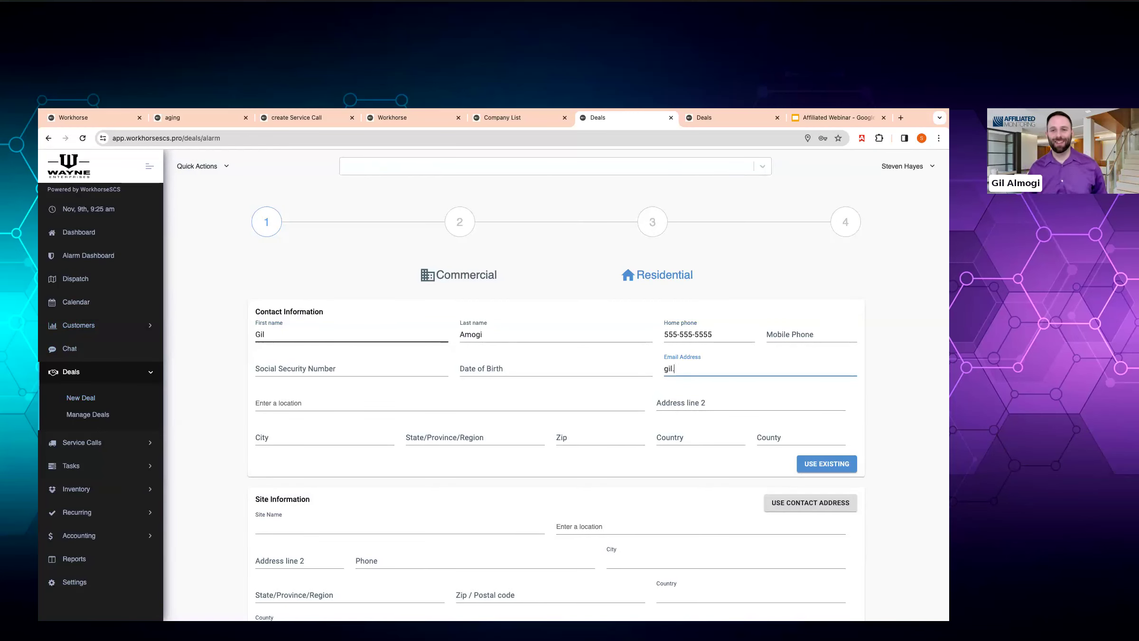
pyautogui.press('BackSpace')
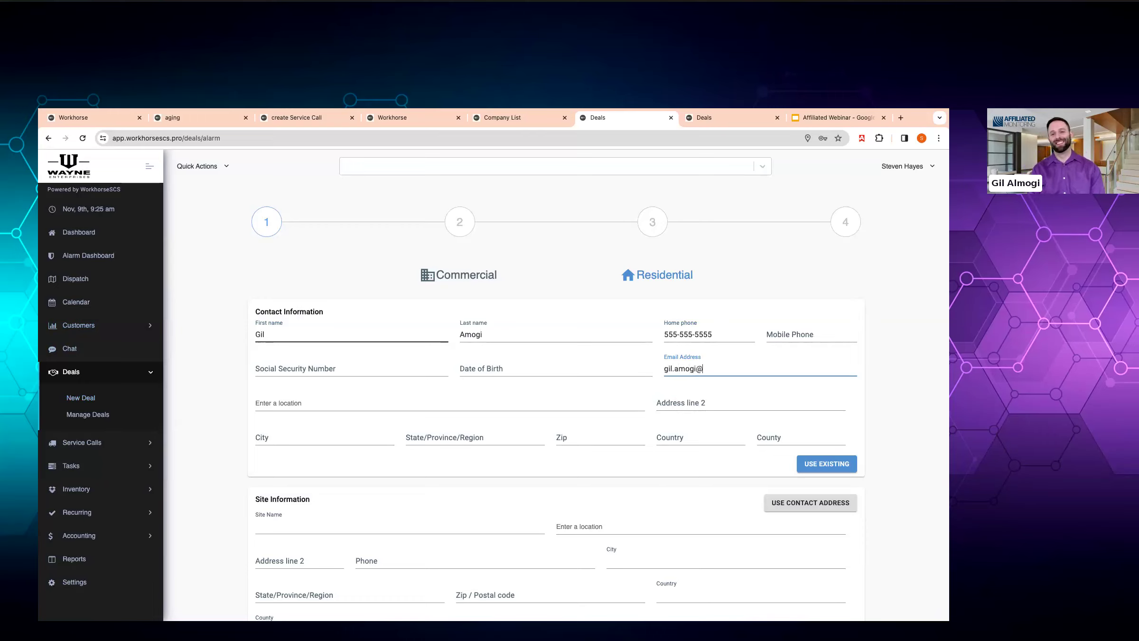
pyautogui.press('BackSpace')
pyautogui.press('BackSpace')
pyautogui.press('BackSpace')
pyautogui.press('BackSpace')
pyautogui.press('BackSpace')
pyautogui.press('BackSpace')
pyautogui.press('BackSpace')
pyautogui.press('BackSpace')
pyautogui.press('BackSpace')
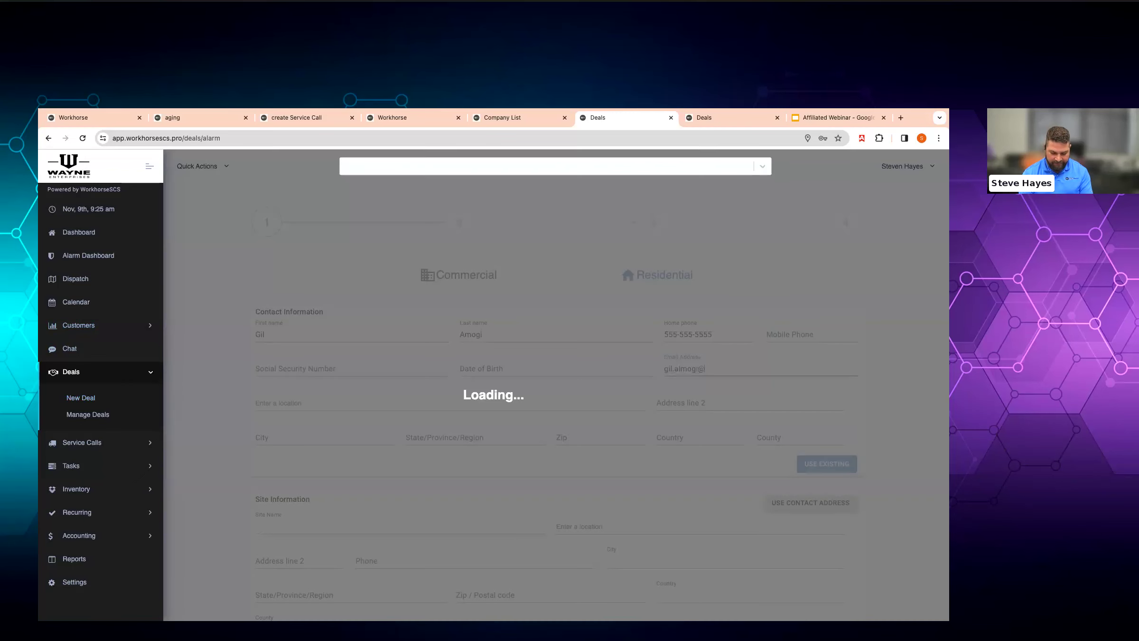
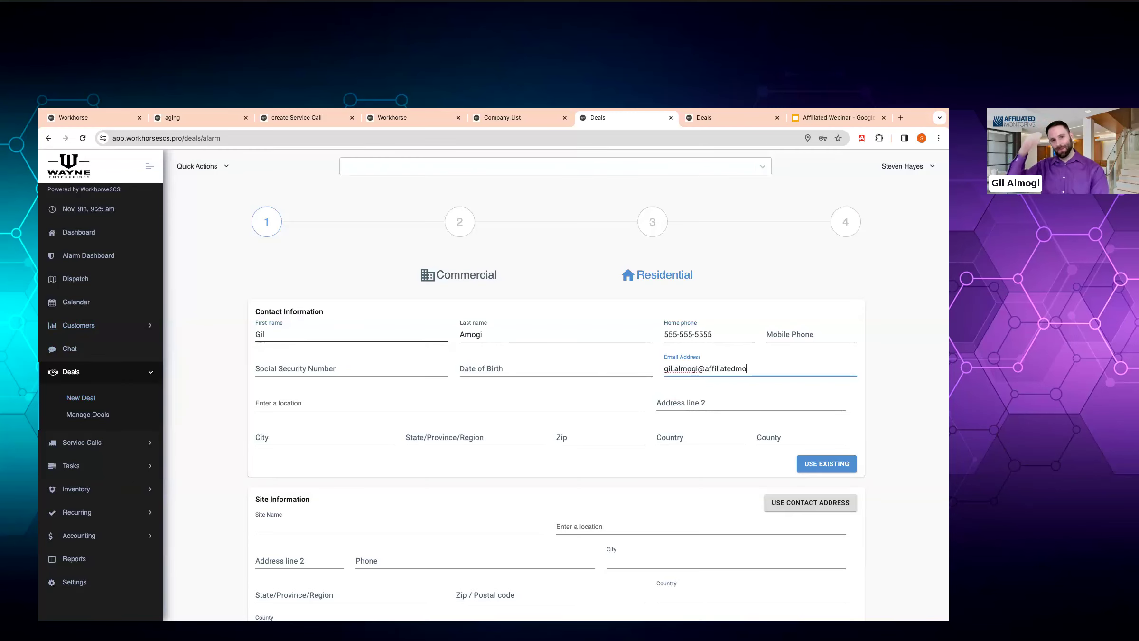
pyautogui.press('BackSpace')
pyautogui.press('BackSpace')
pyautogui.press('BackSpace')
pyautogui.press('BackSpace')
pyautogui.press('BackSpace')
pyautogui.press('BackSpace')
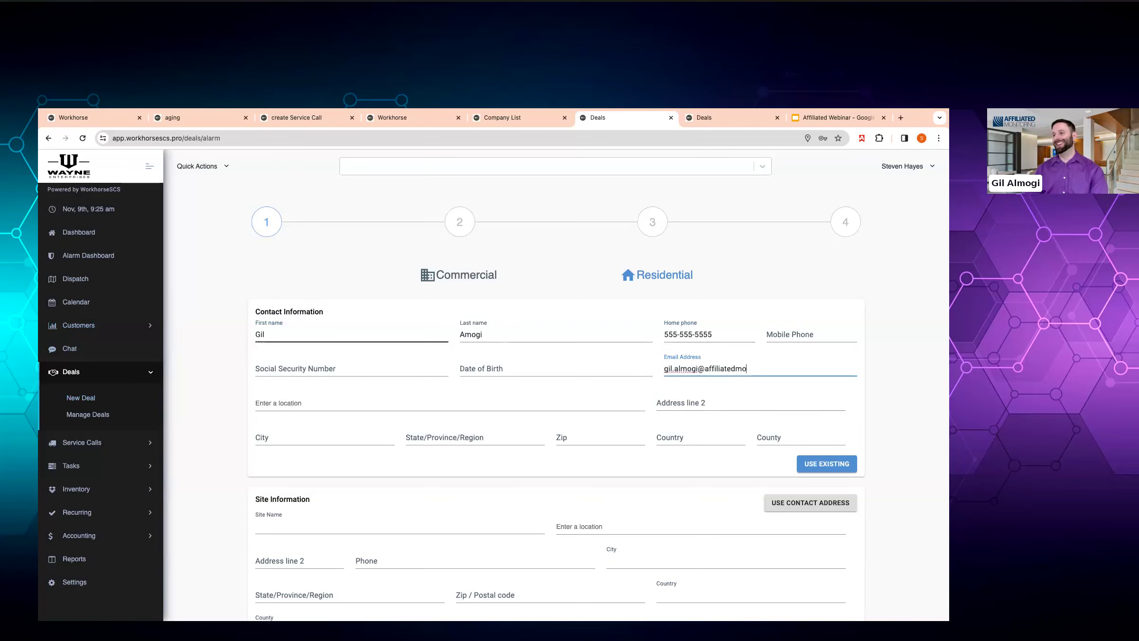
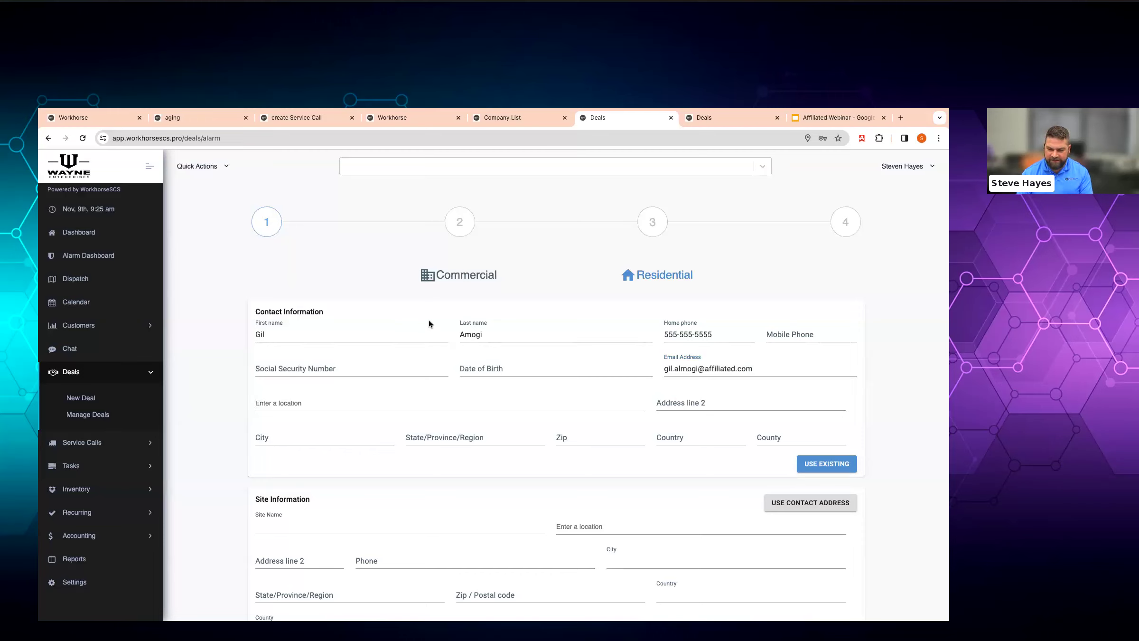
# - Pick the customer's street address from the suggestions and copy it into the site information
pyautogui.write('2 stuy')
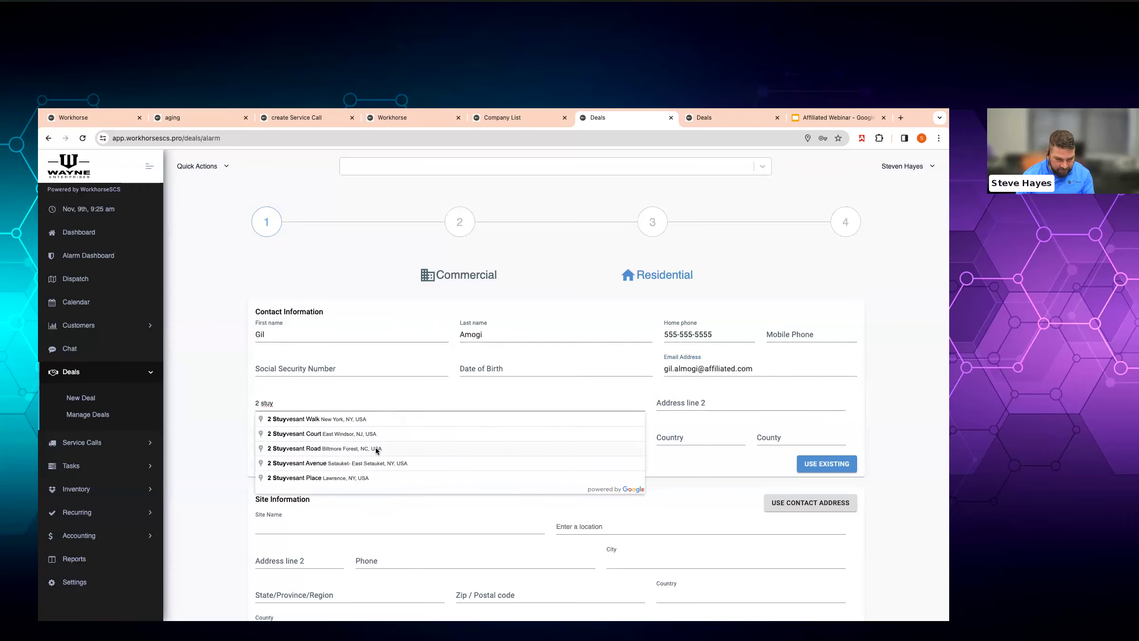
pyautogui.write('b')
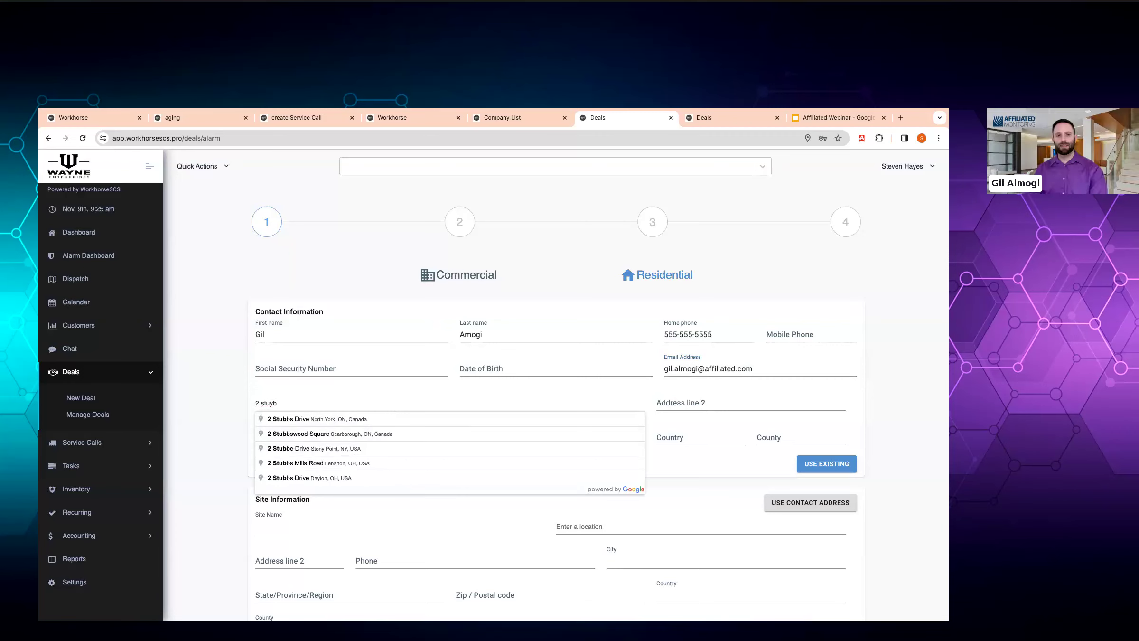
pyautogui.press('BackSpace')
pyautogui.press('BackSpace')
pyautogui.press('BackSpace')
pyautogui.write('ah')
pyautogui.click(340, 421)
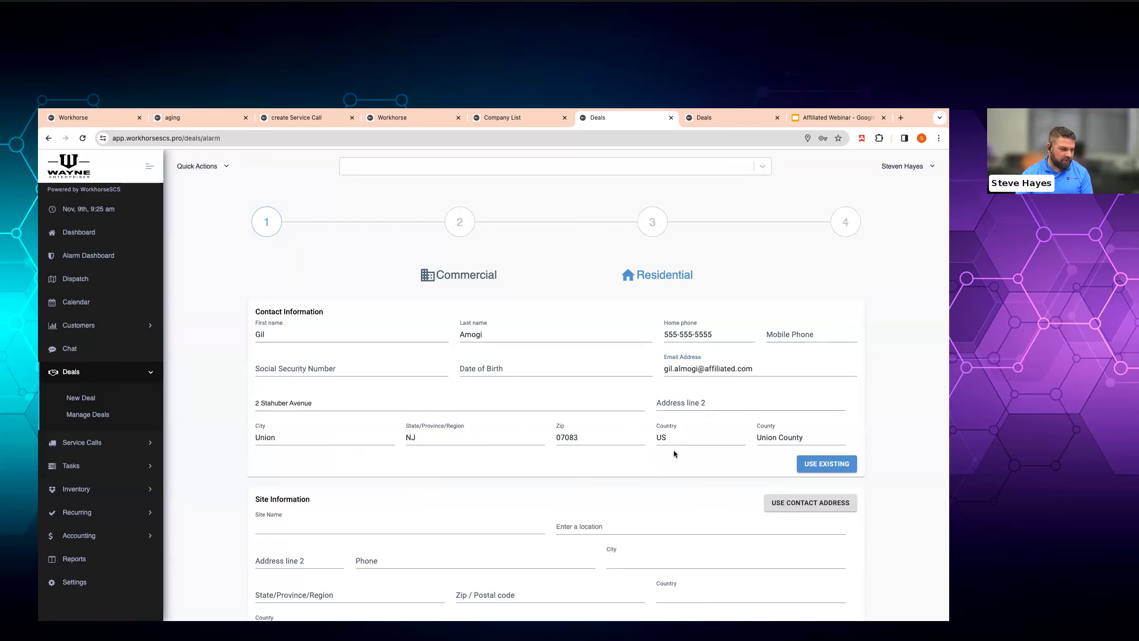
pyautogui.click(810, 503)
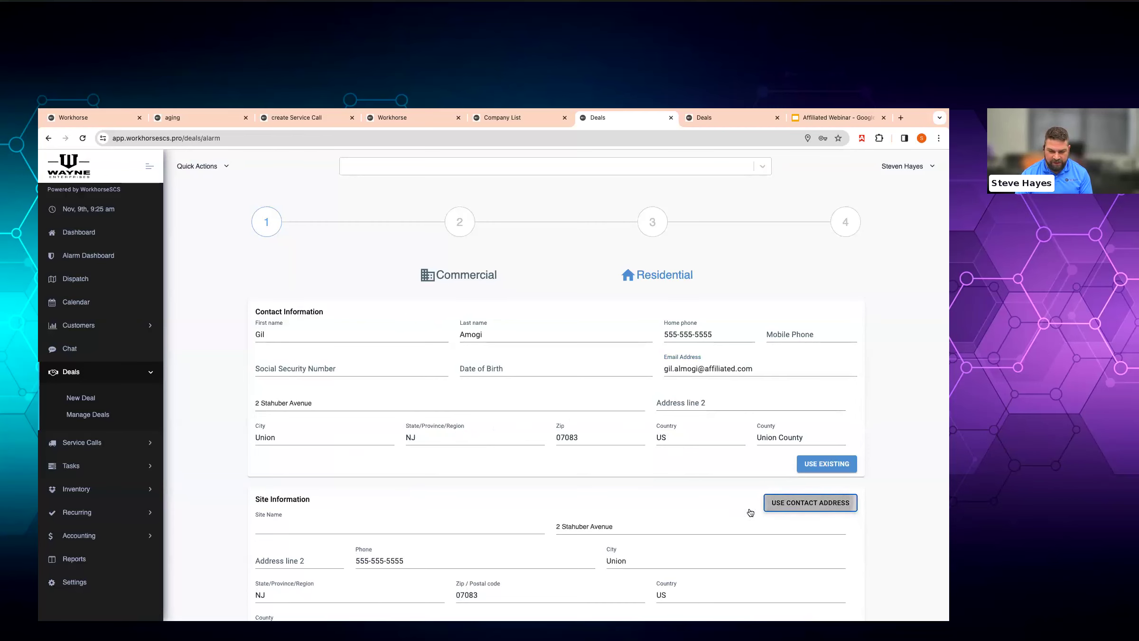
pyautogui.scroll(-1, 518, 517)
pyautogui.scroll(-2, 518, 514)
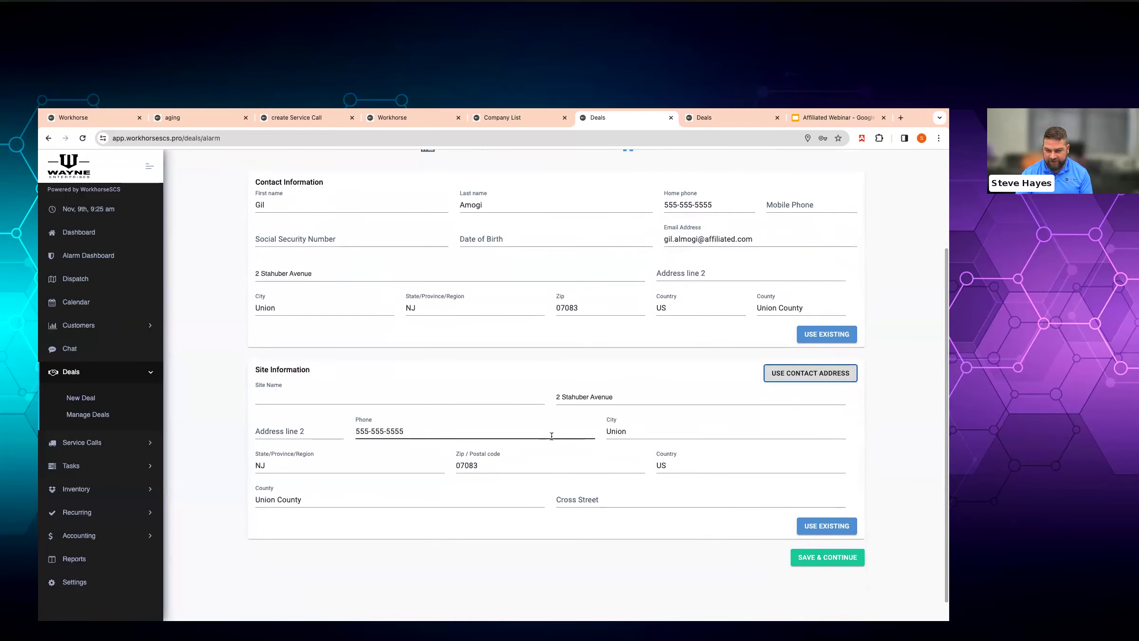
# - Save the contact details and set the monthly cost to 45
pyautogui.click(808, 555)
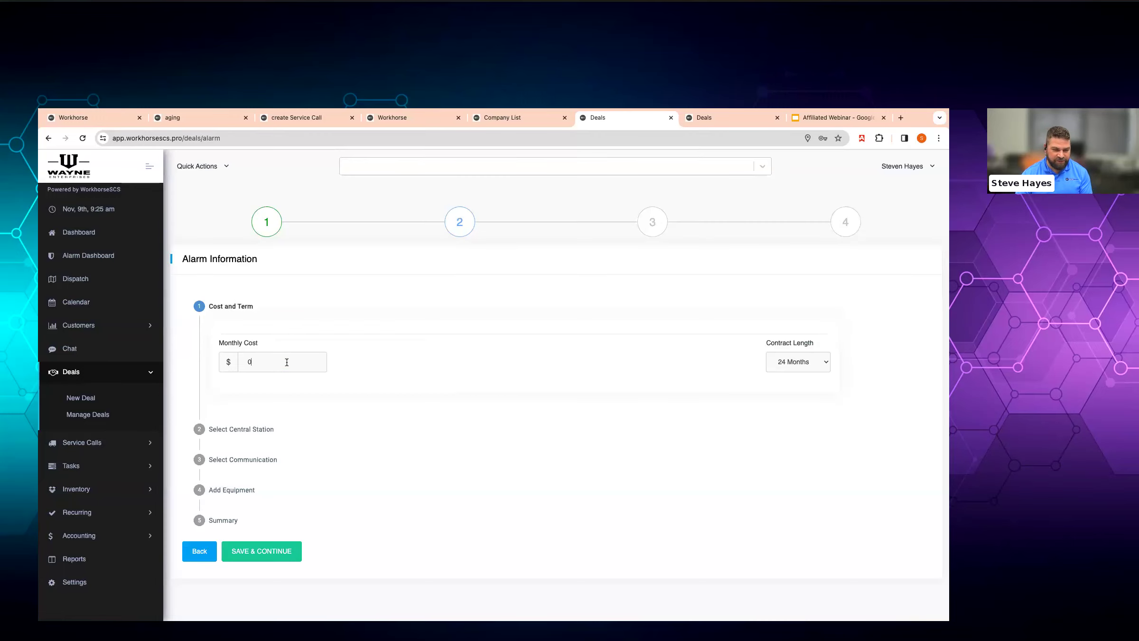
pyautogui.click(287, 362)
pyautogui.write('45')
pyautogui.click(797, 362)
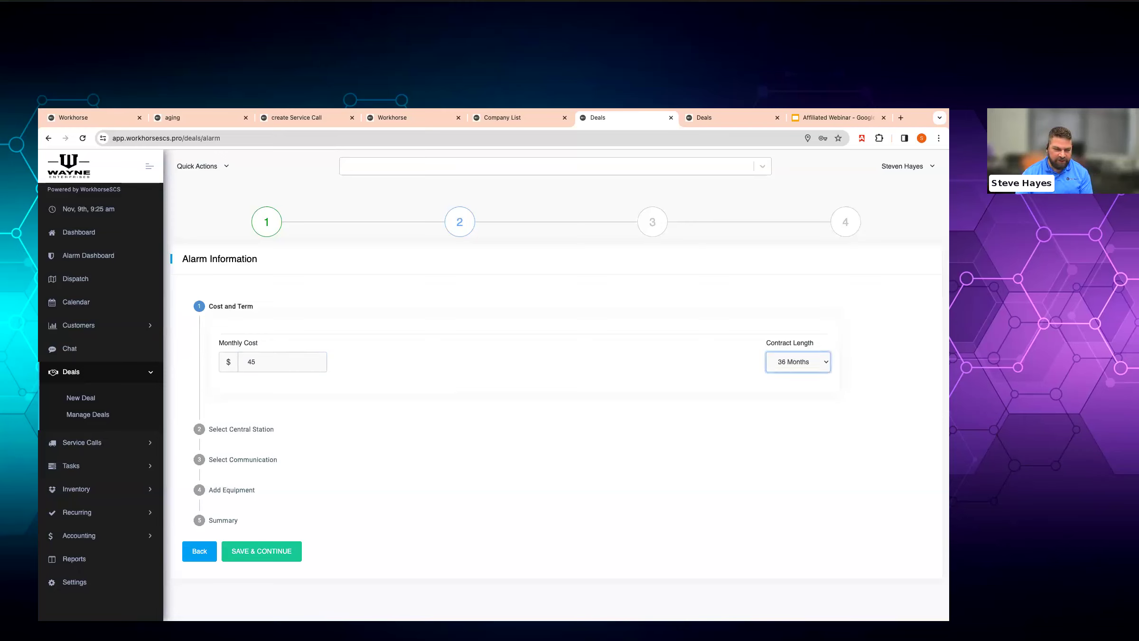
# - Choose Alarm.com - 916 as the communication provider with the Interactive package
pyautogui.click(237, 429)
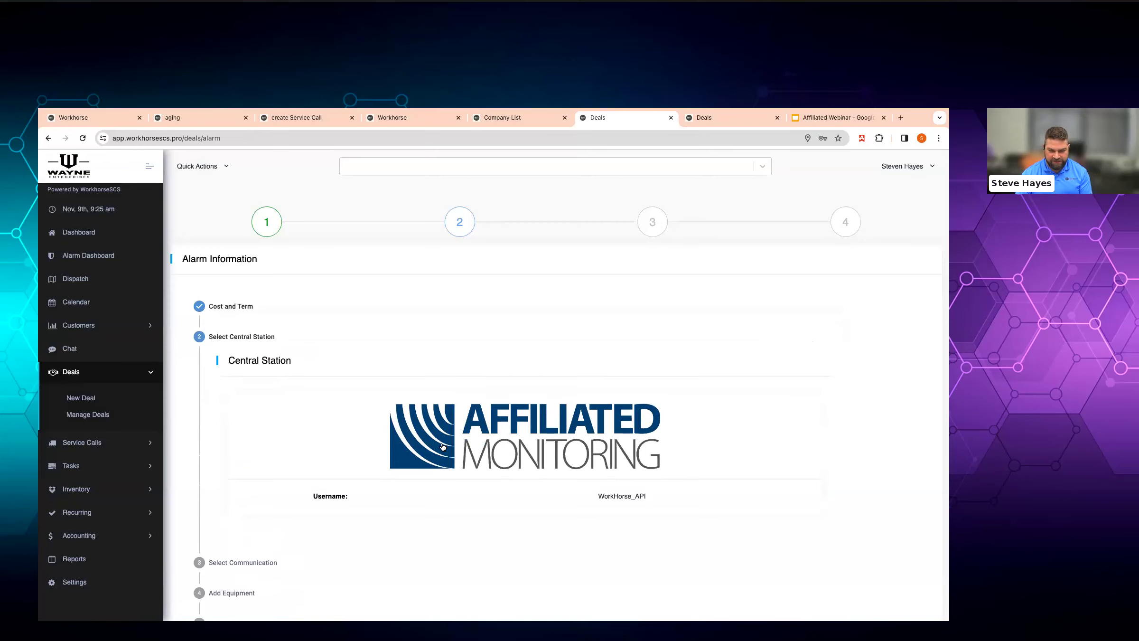
pyautogui.click(232, 562)
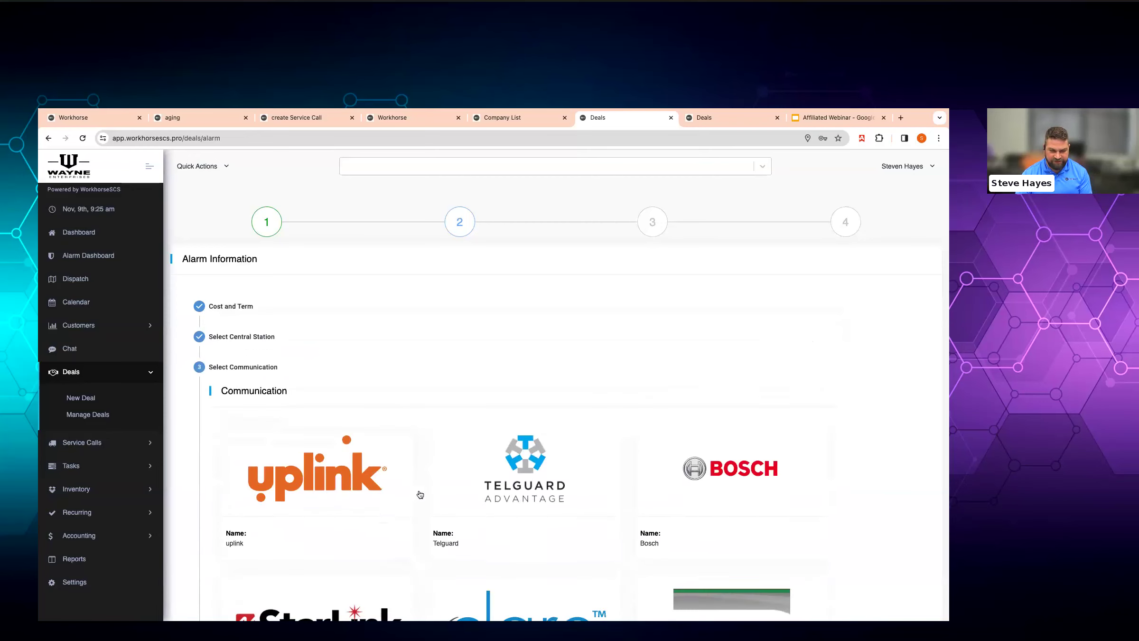
pyautogui.scroll(-9, 461, 475)
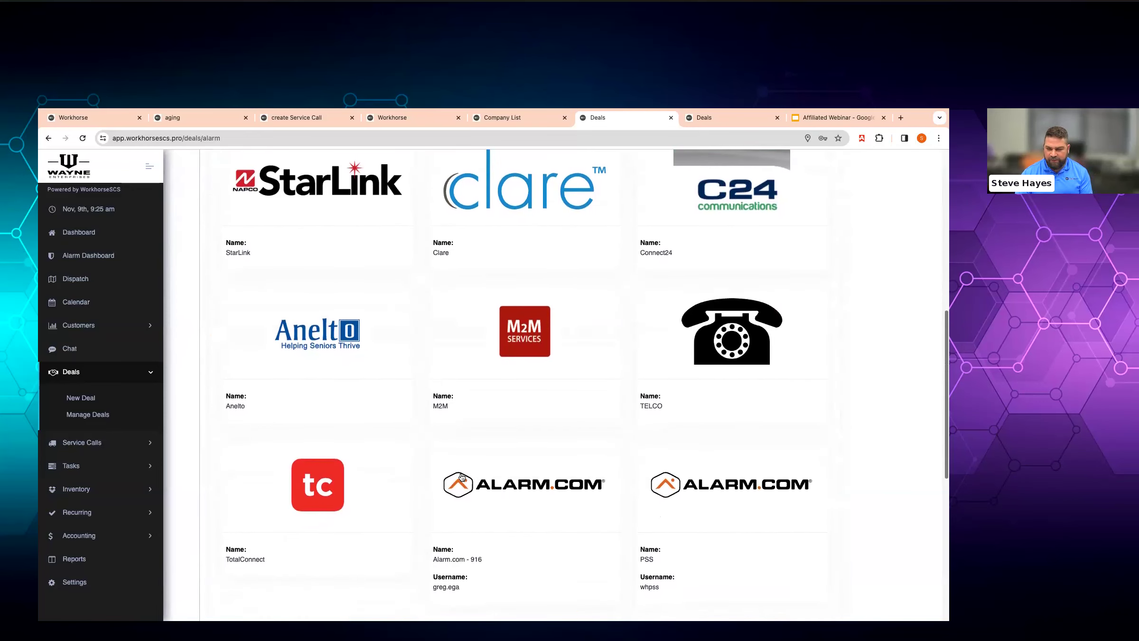
pyautogui.click(461, 476)
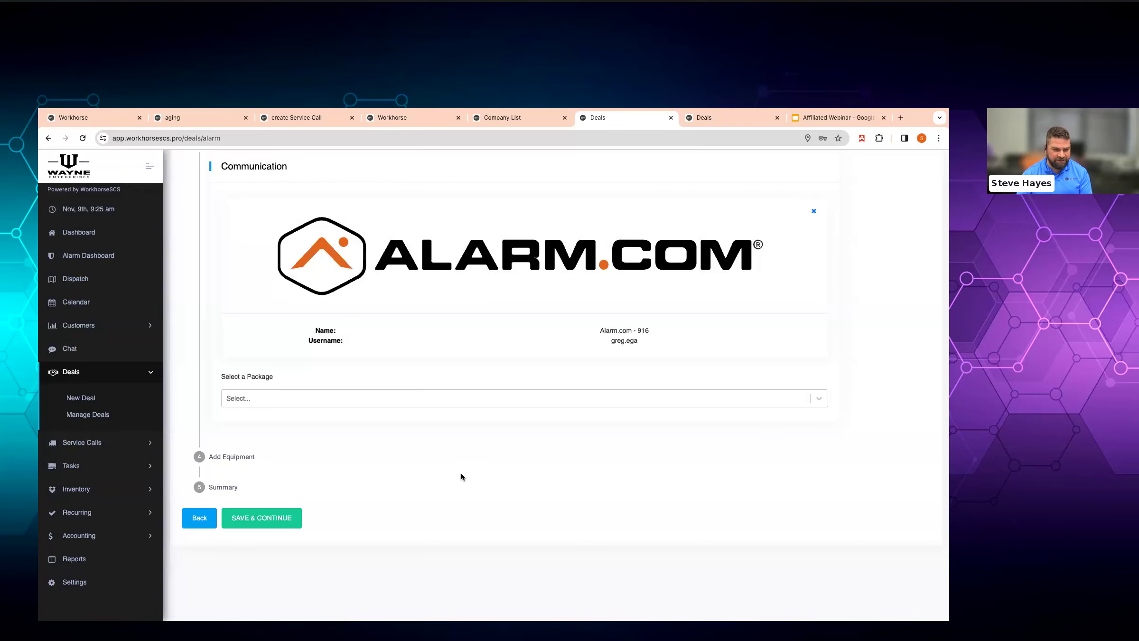
pyautogui.click(452, 397)
pyautogui.click(424, 418)
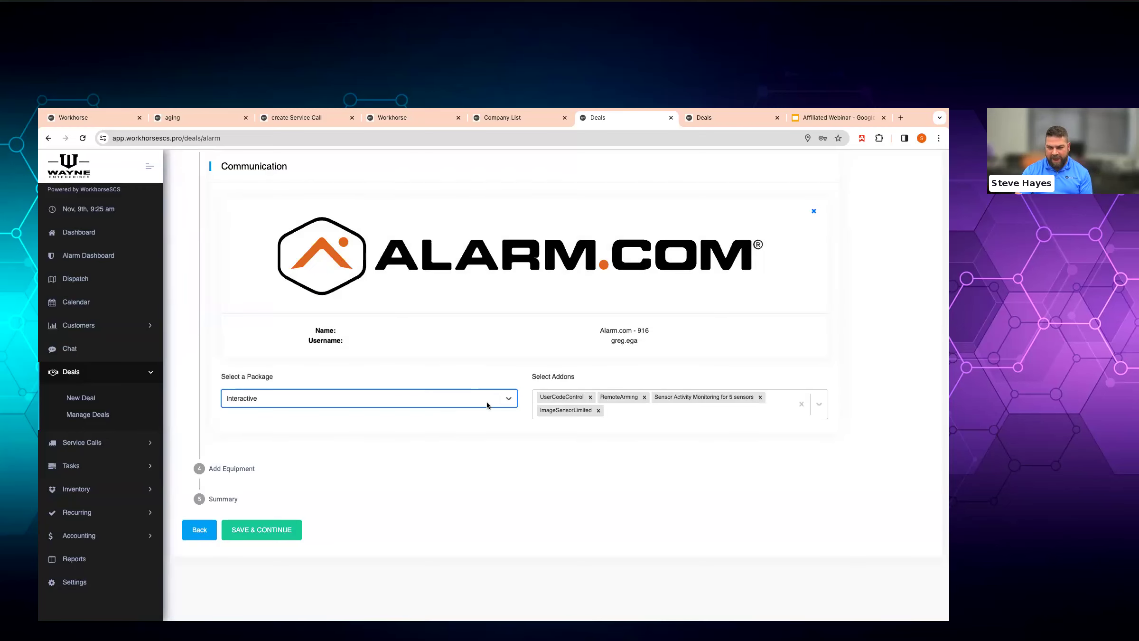
# - Add the Resideo Pro Panel 3 1 1 Kit to the deal's equipment
pyautogui.click(241, 467)
pyautogui.click(820, 340)
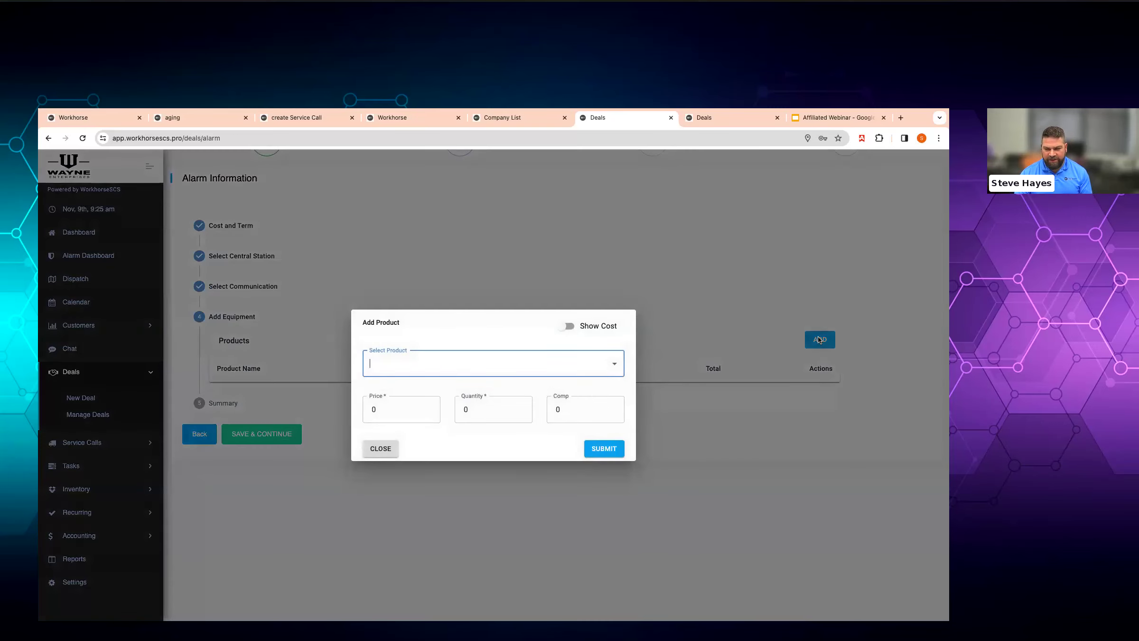
pyautogui.write('moni')
pyautogui.hotkey('ctrl', 'a')
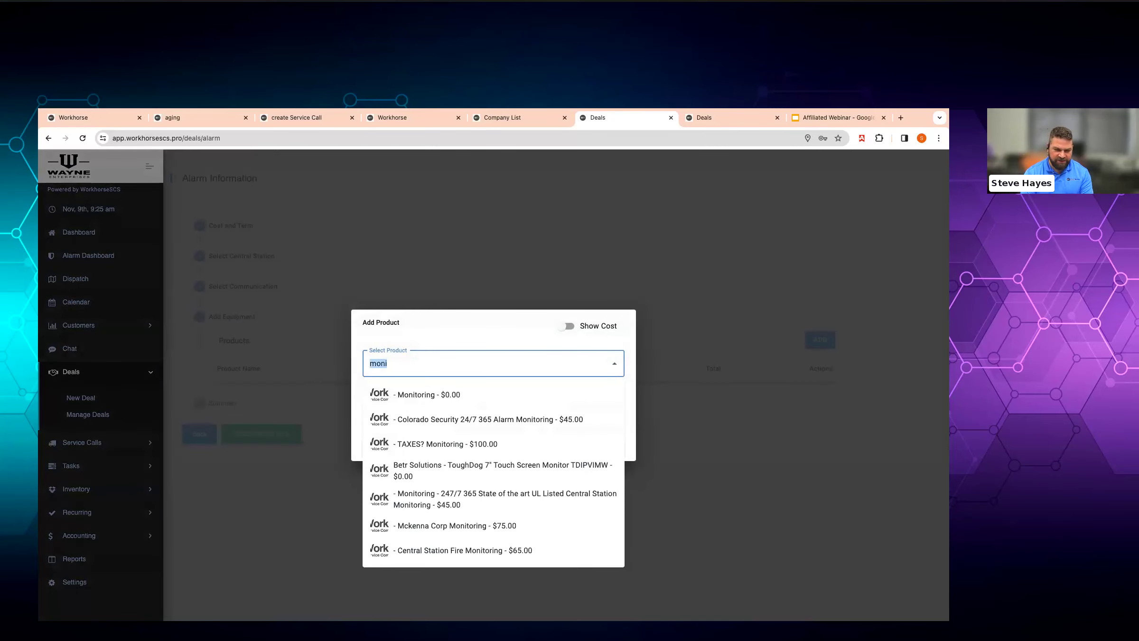
pyautogui.write('reside')
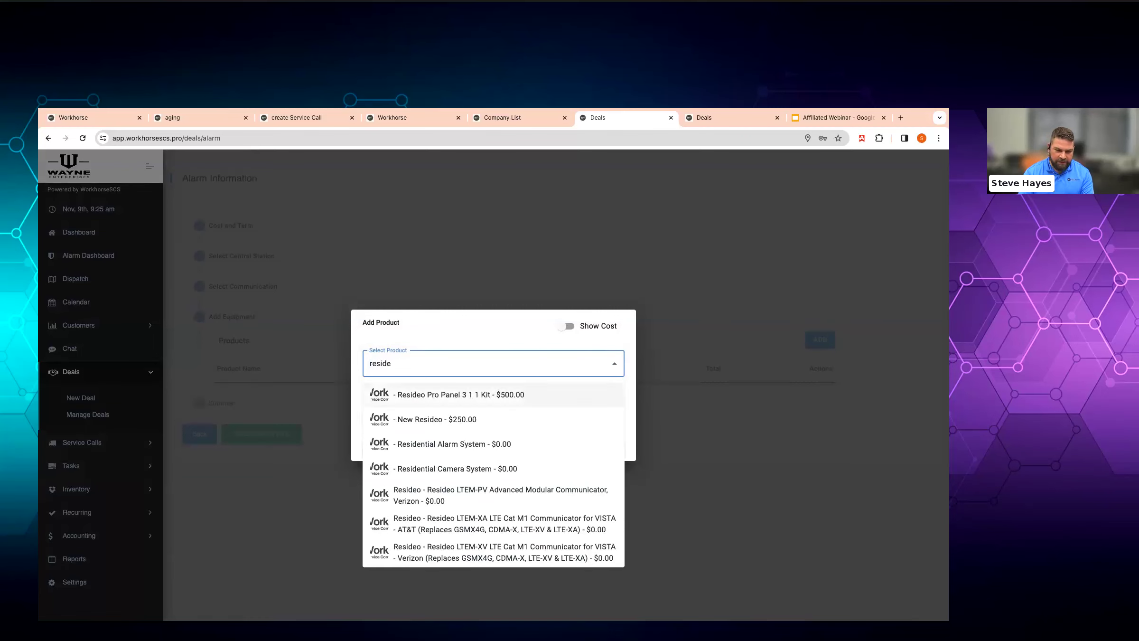
pyautogui.press('Return')
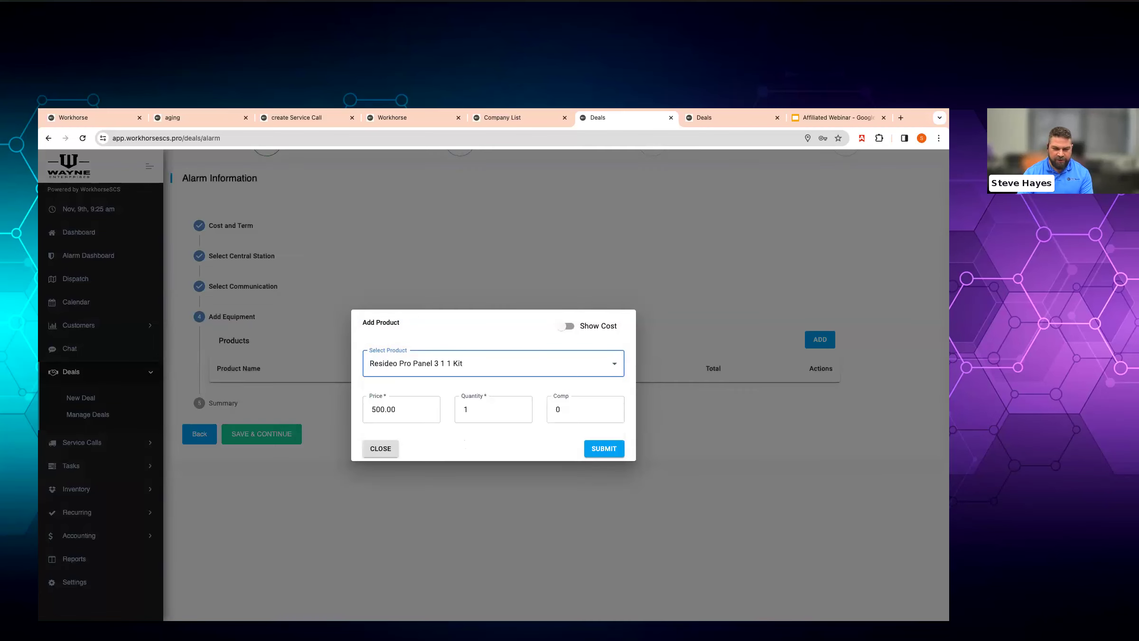
pyautogui.click(593, 449)
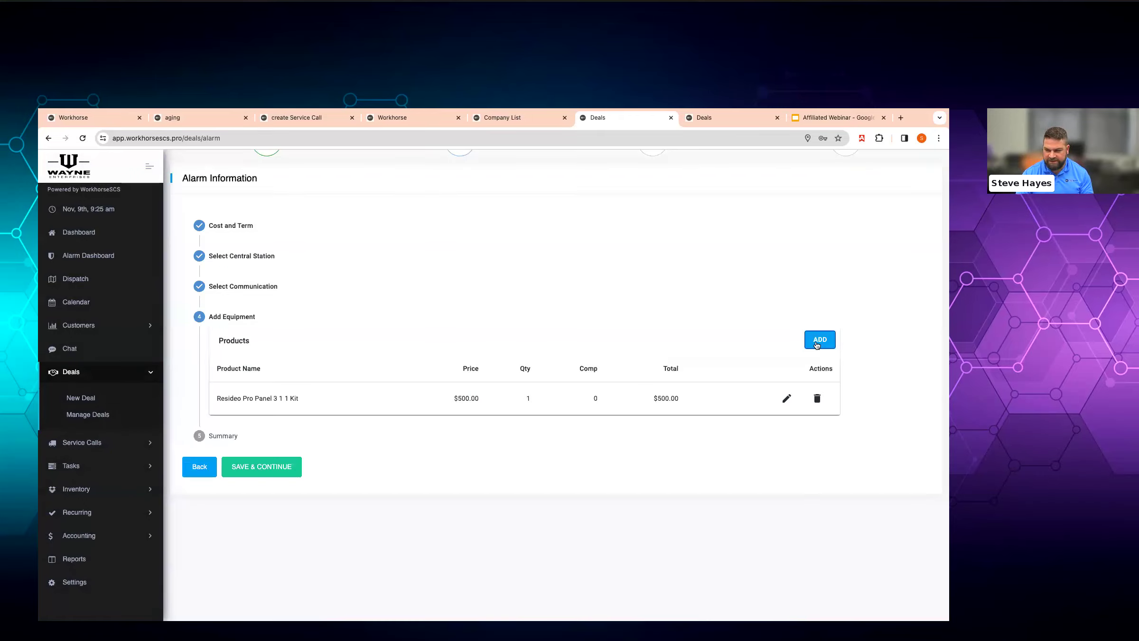
# - Add Professional Installation to the equipment at a price of 100.00
pyautogui.click(819, 339)
pyautogui.write('prof')
pyautogui.press('Down')
pyautogui.press('Return')
pyautogui.write('100.00')
pyautogui.press('Tab')
pyautogui.press('Tab')
pyautogui.press('Tab')
pyautogui.press('Tab')
pyautogui.press('Return')
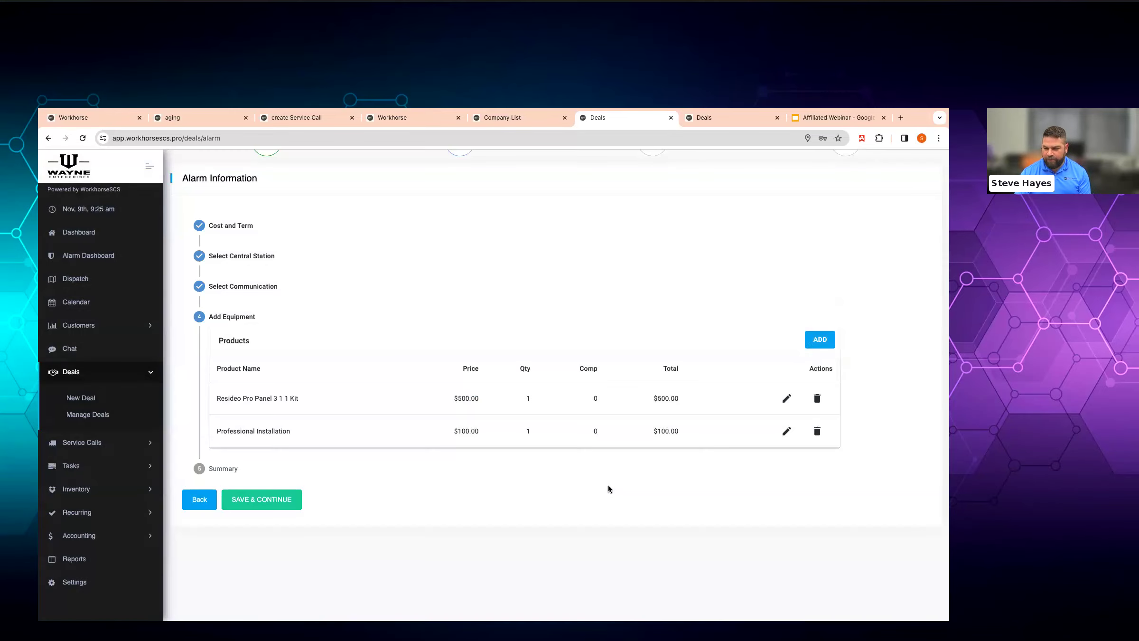
# - Save the equipment and look through the Installation Schedule, Notes and Attachments sections
pyautogui.click(267, 498)
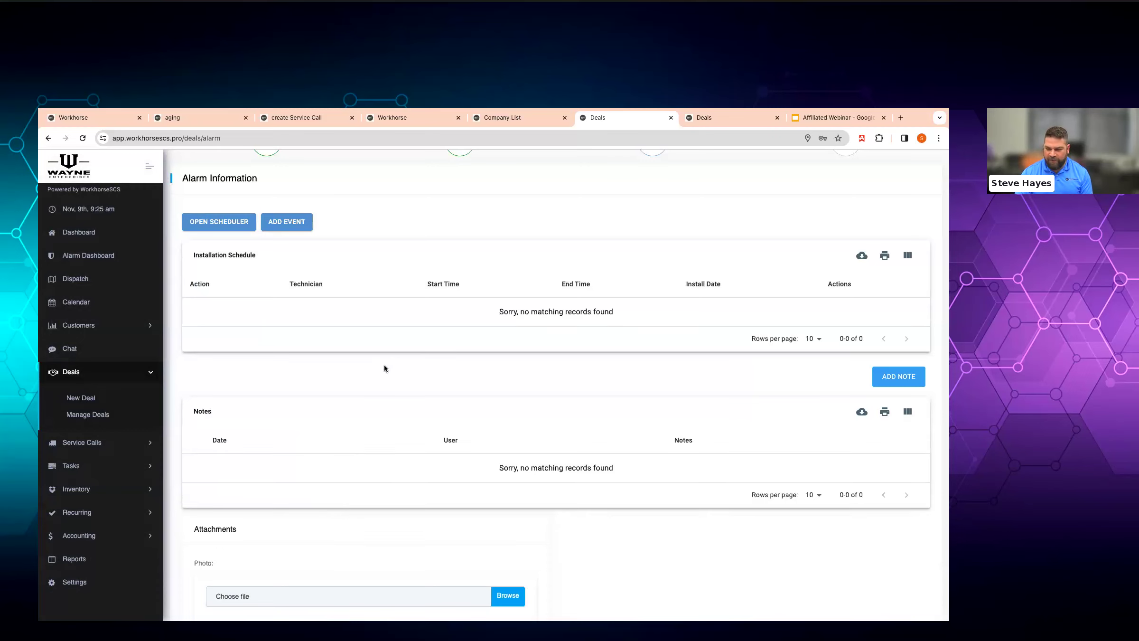
pyautogui.scroll(-1, 400, 309)
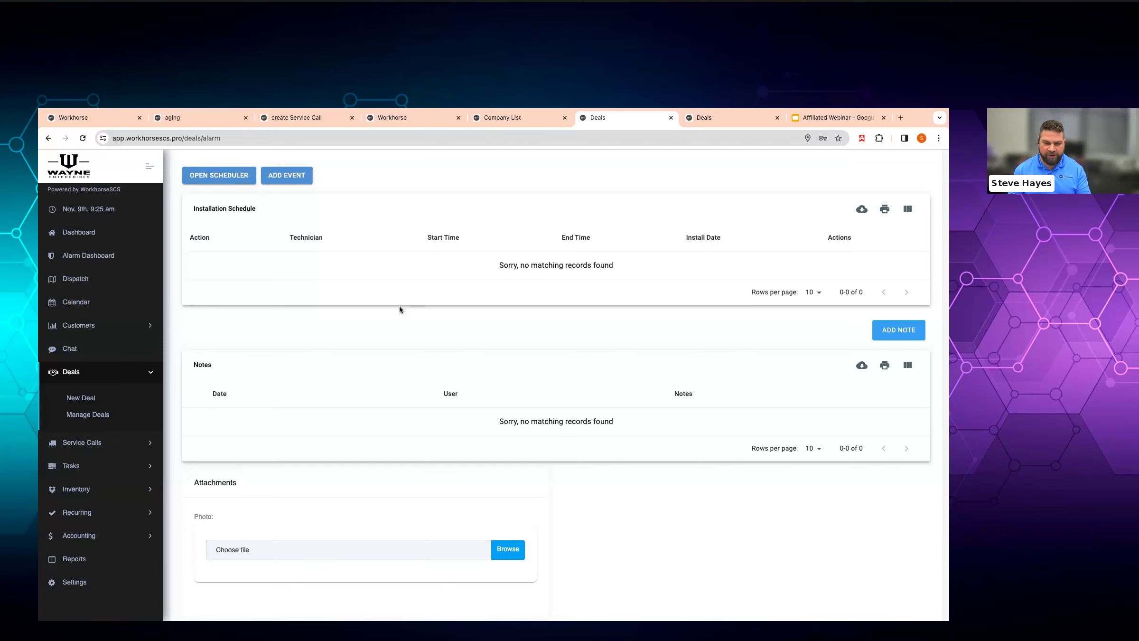
pyautogui.scroll(-3, 400, 309)
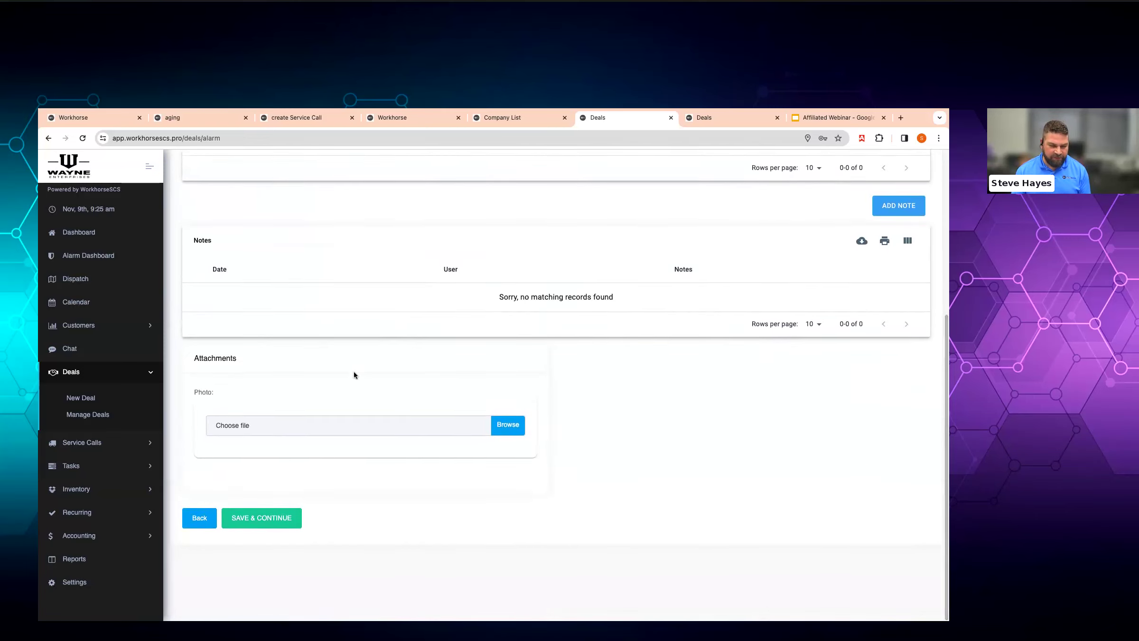
# - Choose Invoice as the payment option and save the deal as a $600.00 estimate
pyautogui.click(280, 522)
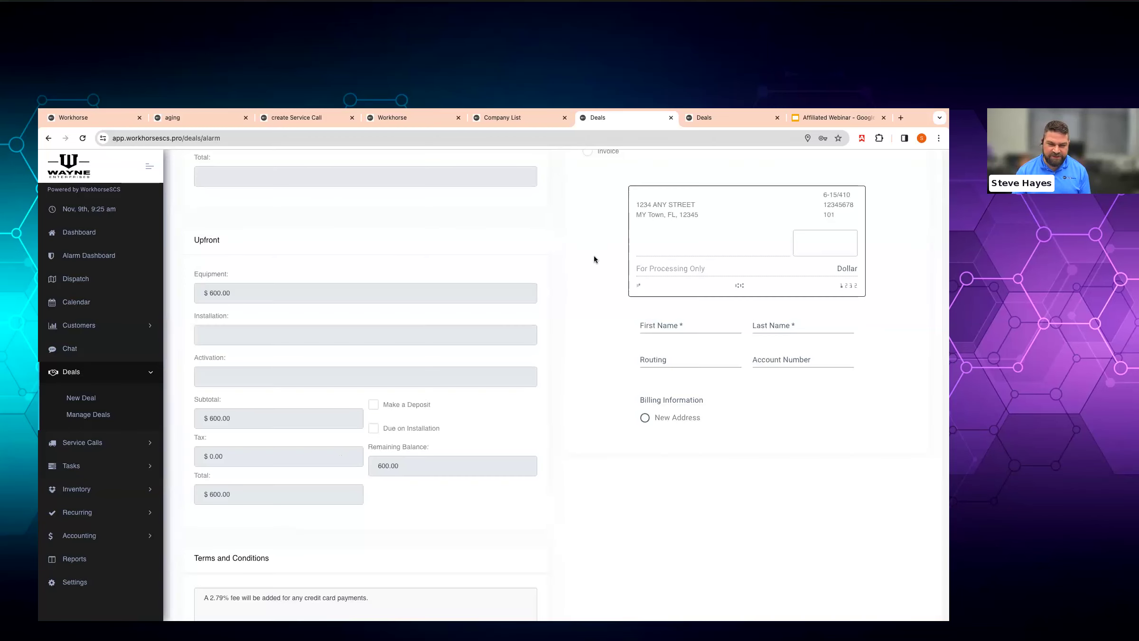
pyautogui.scroll(2, 599, 252)
pyautogui.click(587, 216)
pyautogui.scroll(-2, 514, 285)
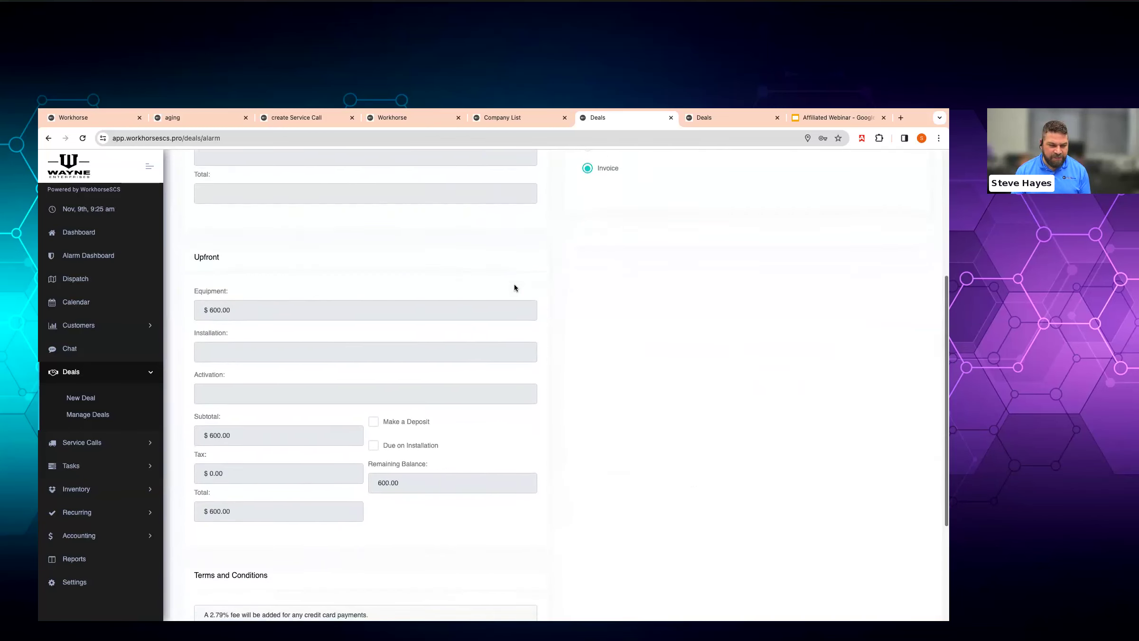
pyautogui.scroll(-3, 435, 444)
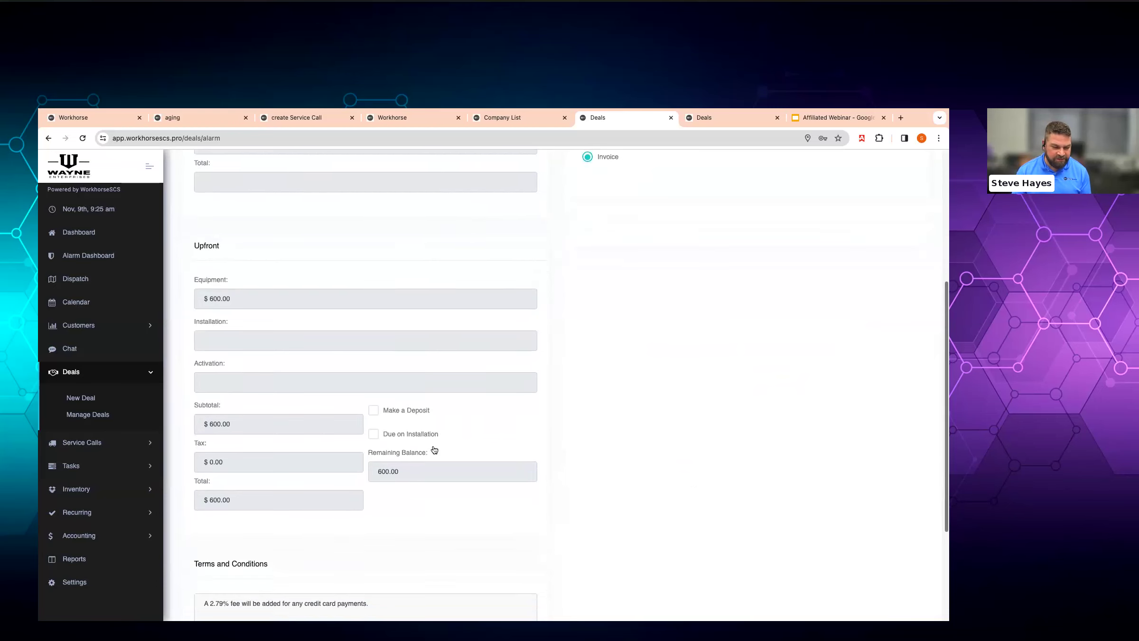
pyautogui.tripleClick(407, 483)
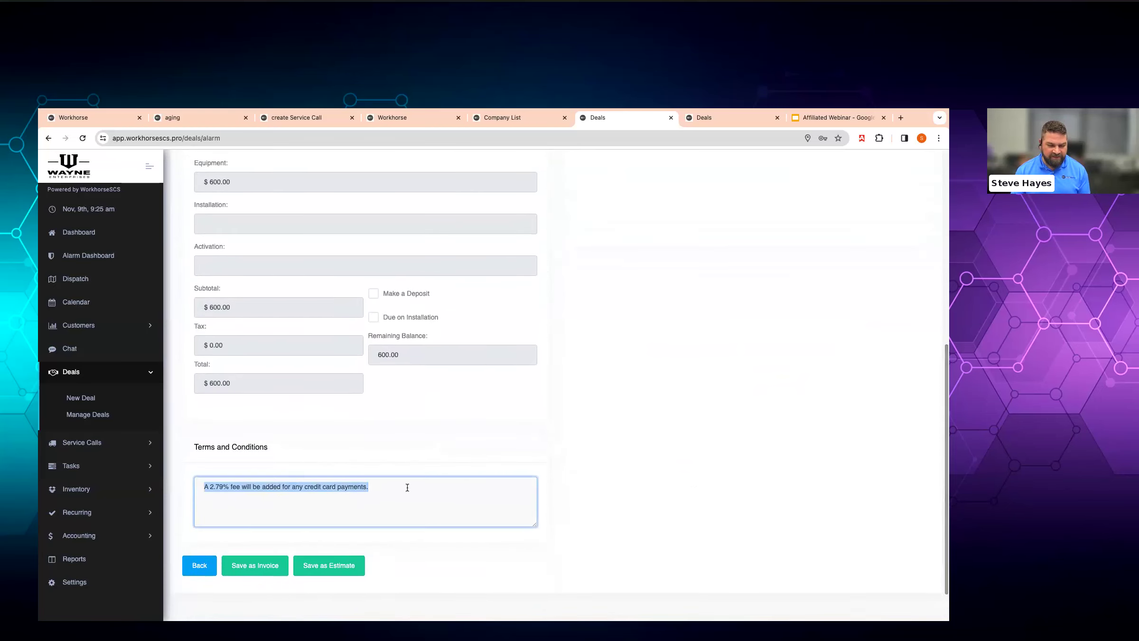
pyautogui.click(489, 507)
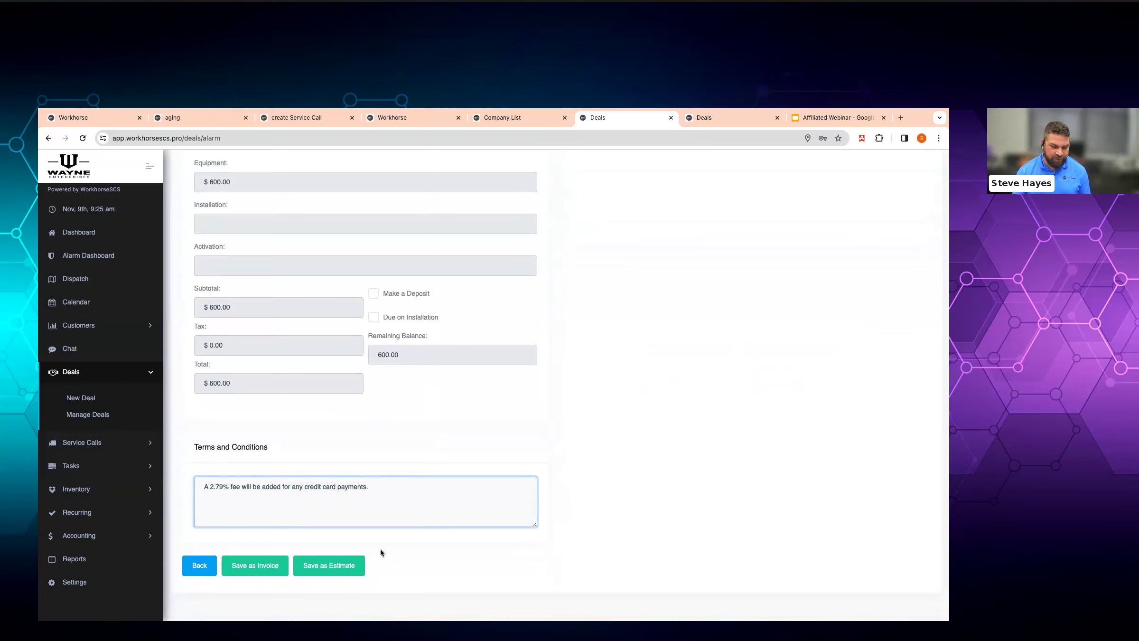
pyautogui.click(351, 568)
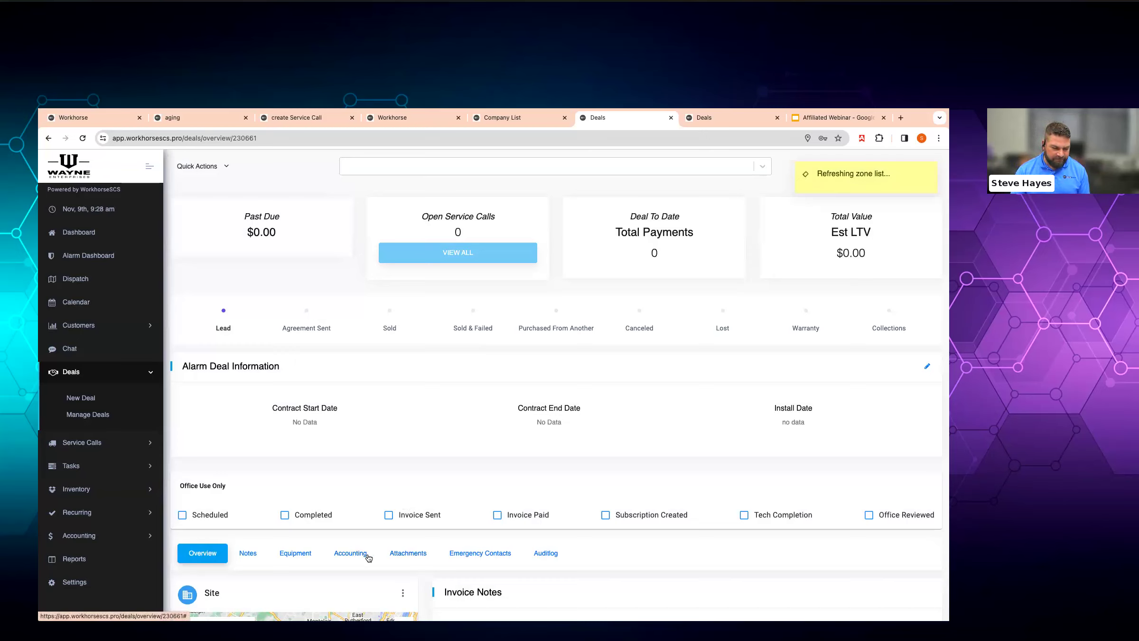
# - Open the $600.00 estimate 2023-11-09-URTAAE from the deal's Accounting Estimates list
pyautogui.click(350, 553)
pyautogui.scroll(-10, 418, 546)
pyautogui.scroll(-6, 418, 546)
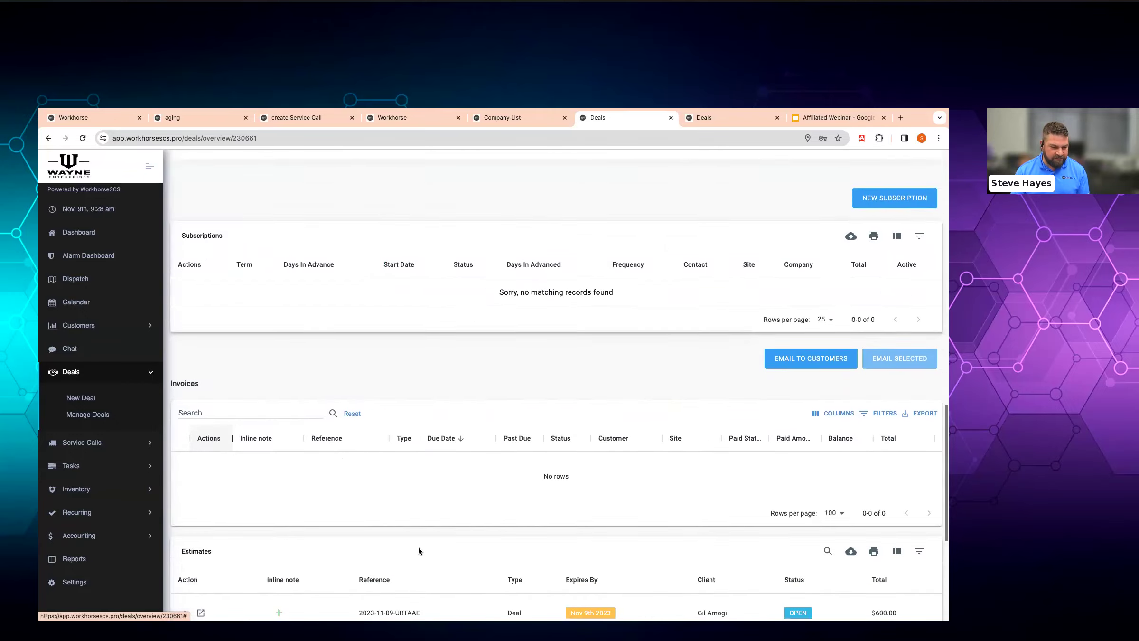
pyautogui.click(198, 453)
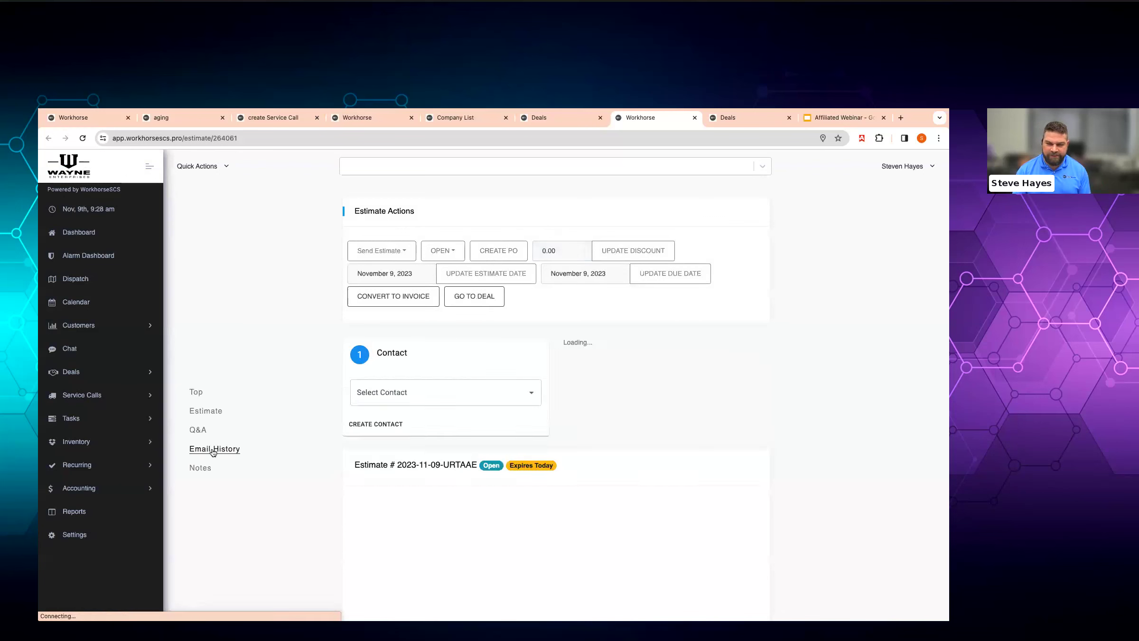
# - Review the estimate PDF and bring up the Send Estimate options
pyautogui.scroll(-3, 285, 450)
pyautogui.scroll(-3, 285, 450)
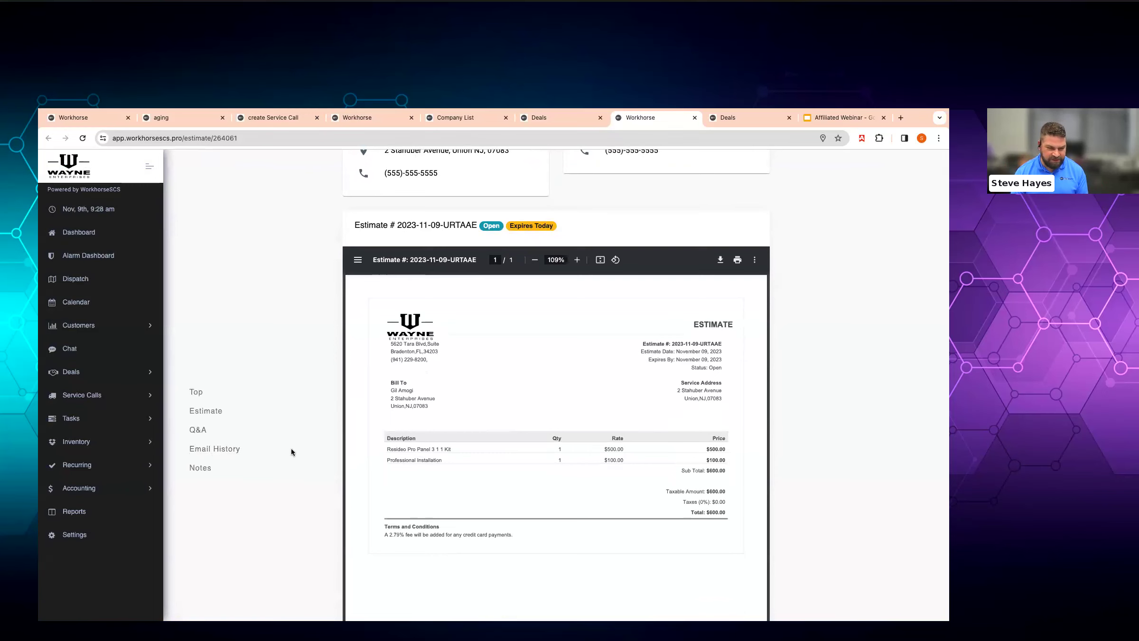
pyautogui.scroll(3, 292, 451)
pyautogui.scroll(3, 291, 447)
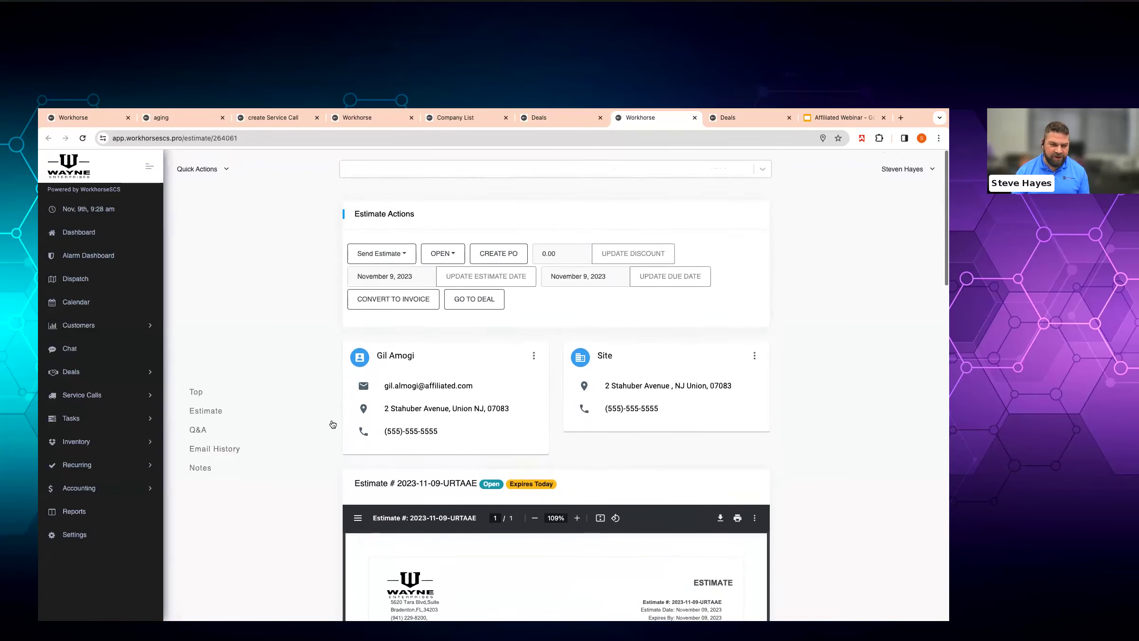
pyautogui.click(378, 250)
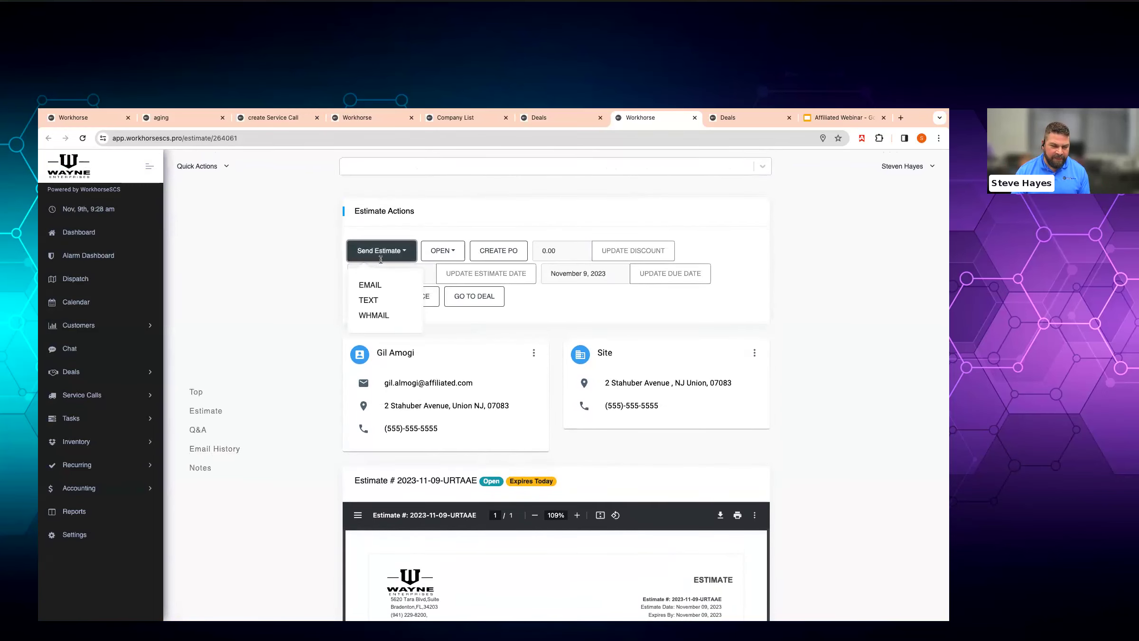
# - Choose Email, insert blank lines between the message's sentences, then send and confirm
pyautogui.click(391, 291)
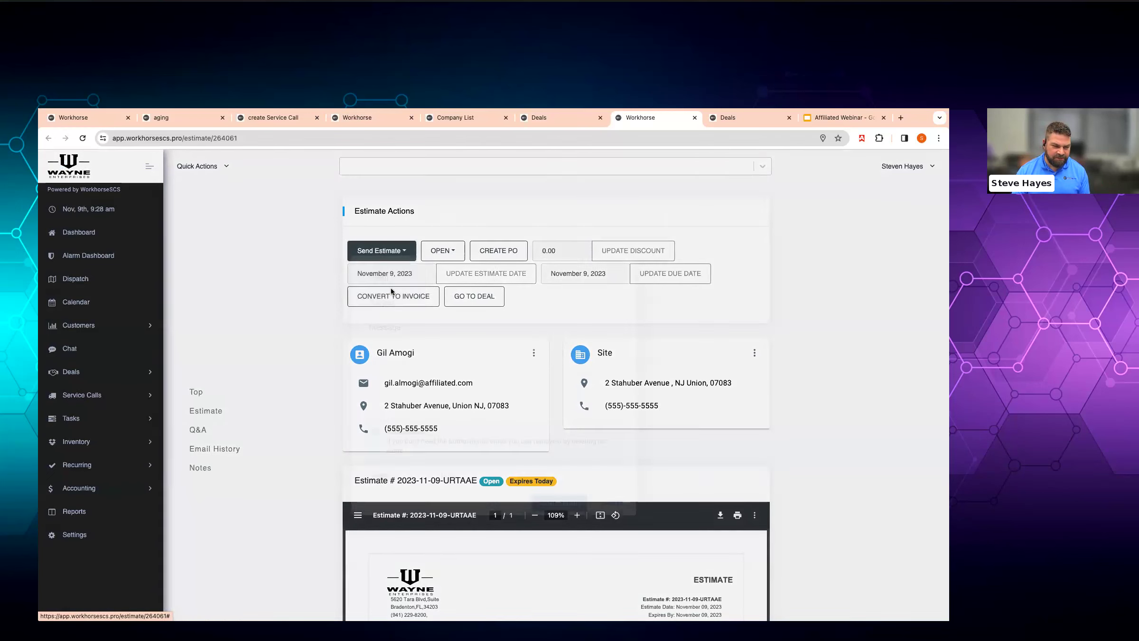
pyautogui.click(521, 328)
pyautogui.press('Return')
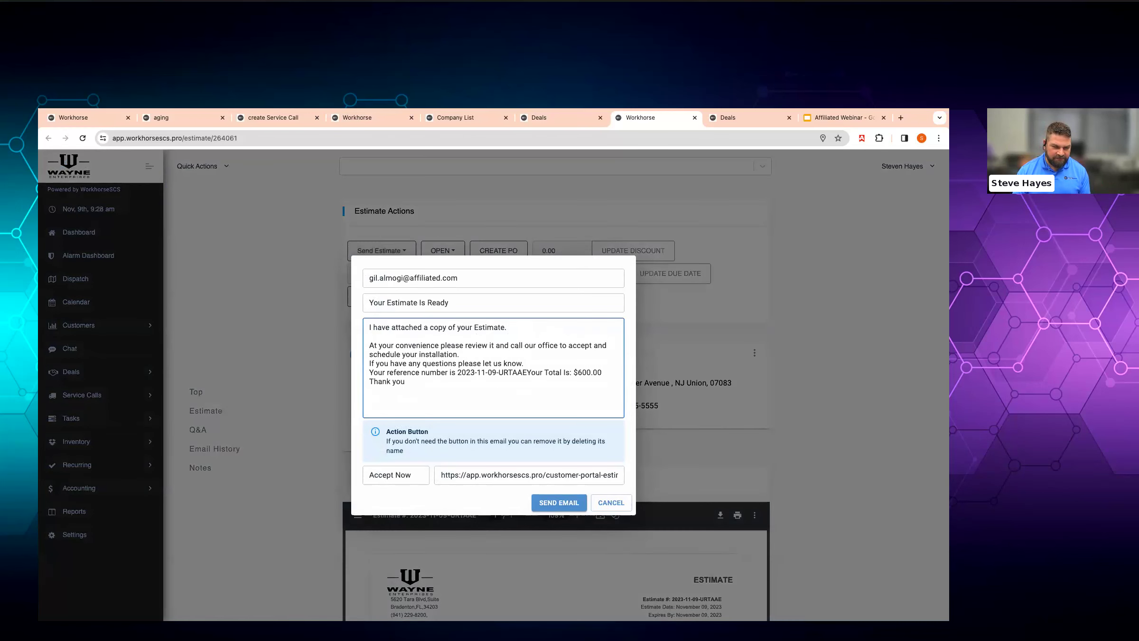
pyautogui.click(542, 363)
pyautogui.press('Return')
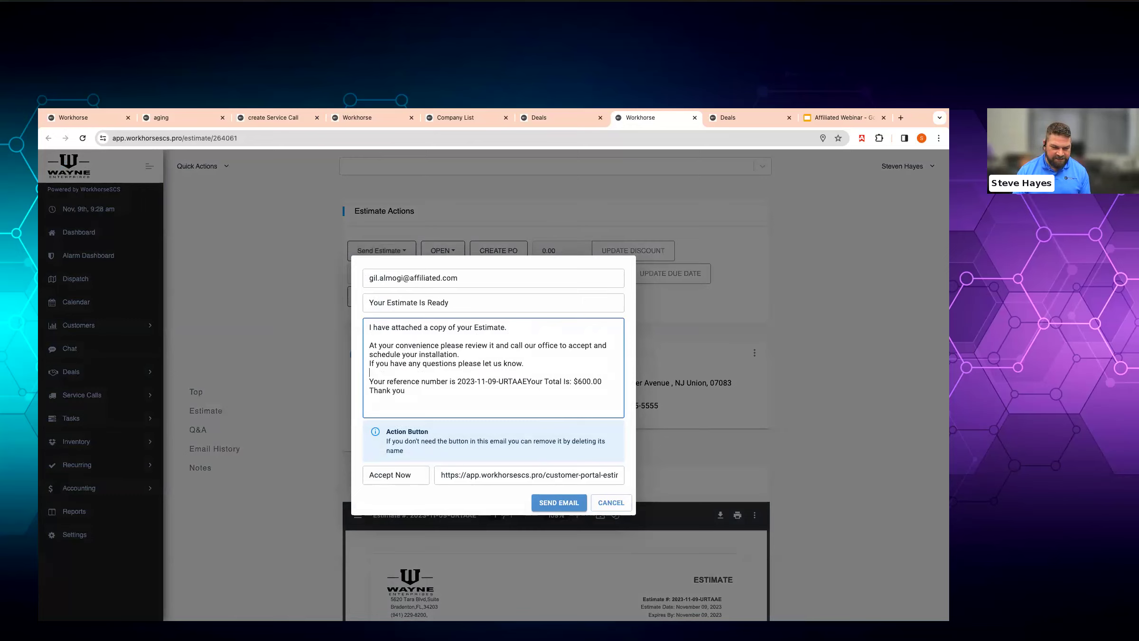
pyautogui.press('Return')
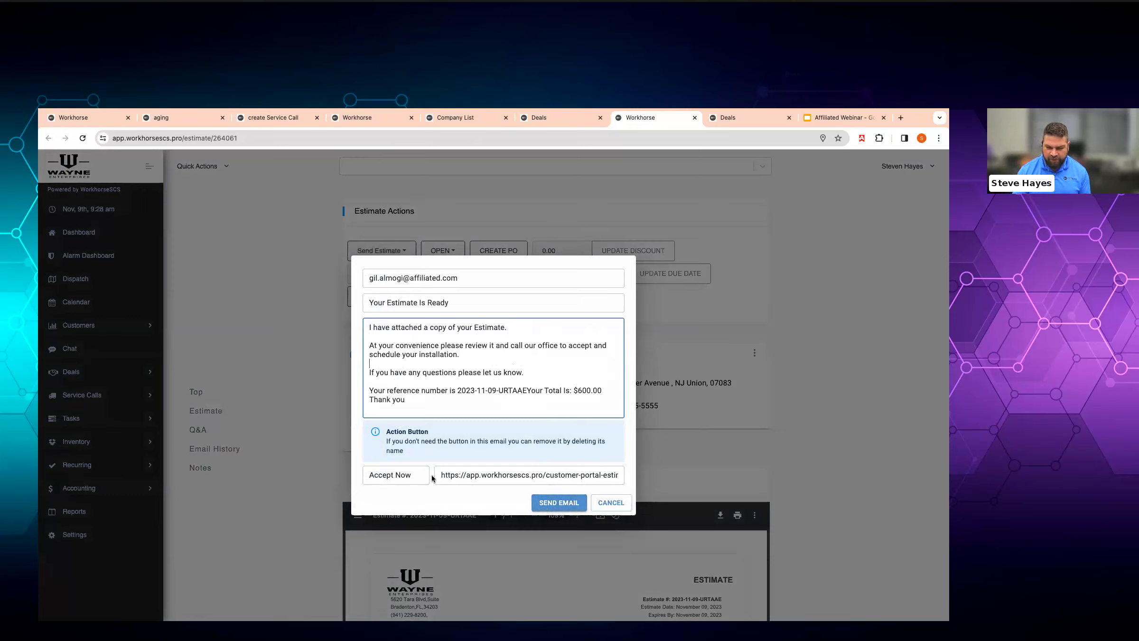
pyautogui.tripleClick(528, 477)
pyautogui.click(559, 502)
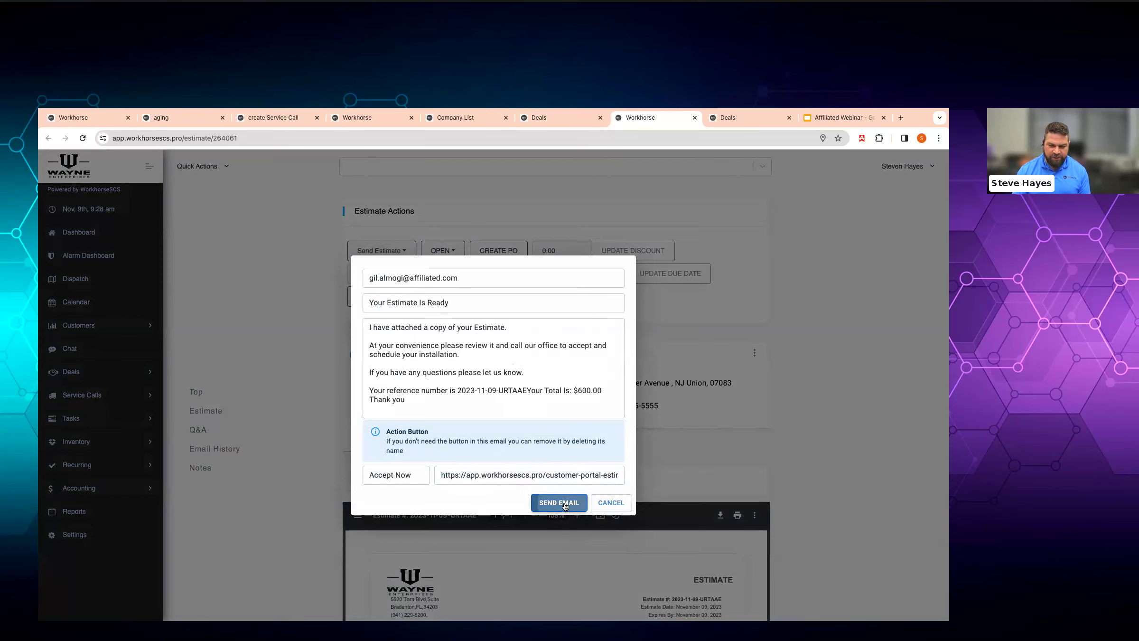
pyautogui.click(511, 443)
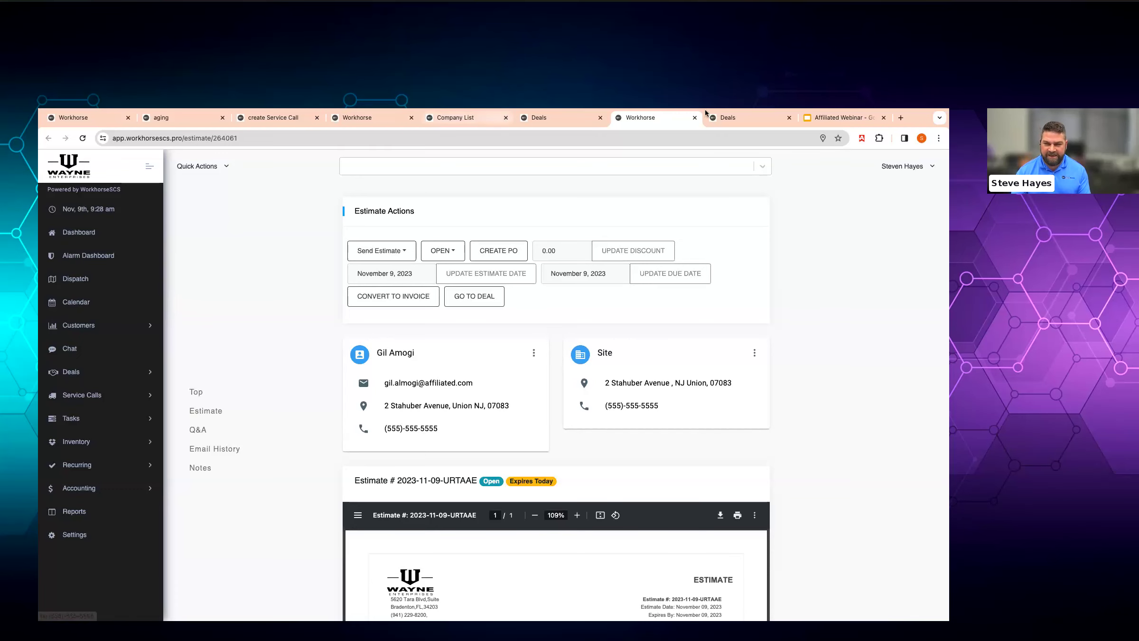
# - Load the customer-portal-estimates link for 2023-11-09-URTAAE and click into its Comment box
pyautogui.click(747, 121)
pyautogui.click(746, 138)
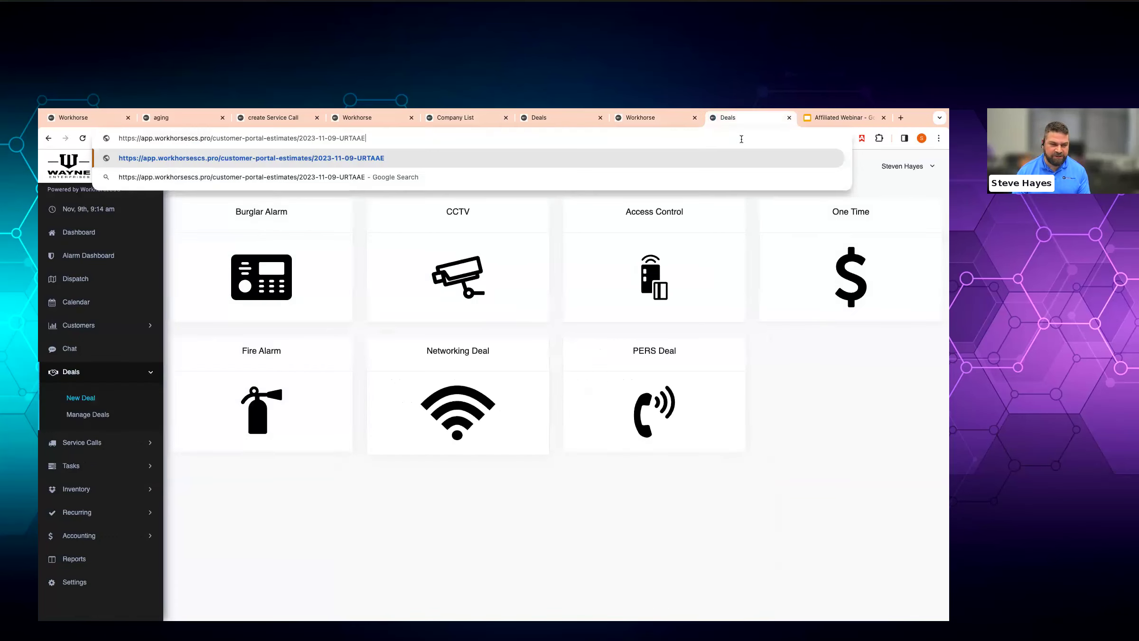
pyautogui.press('Return')
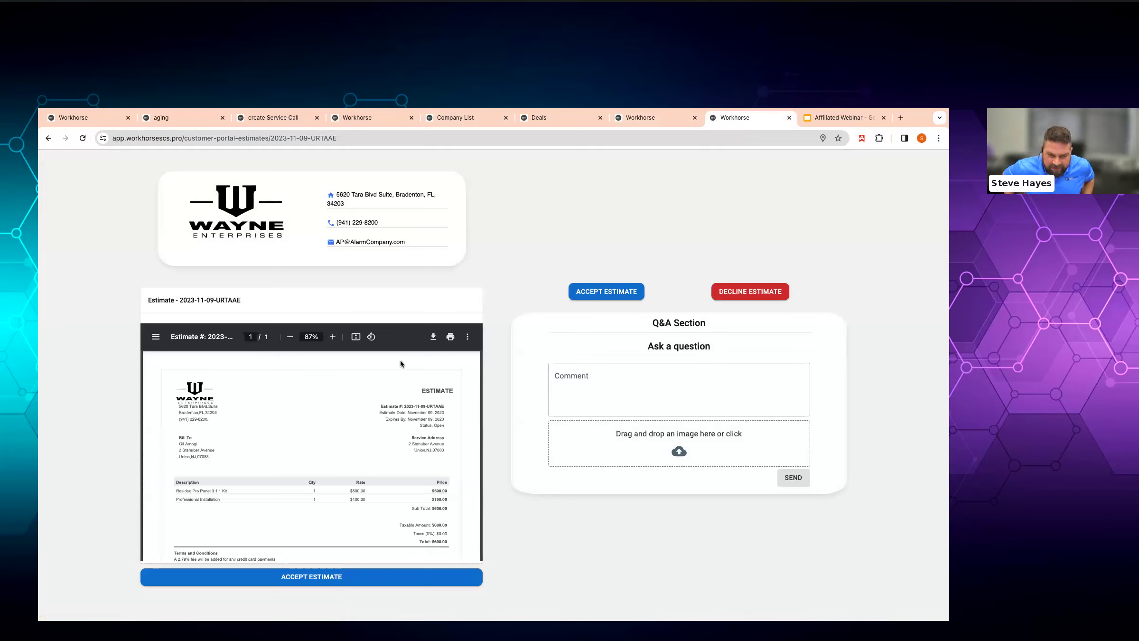
pyautogui.click(633, 382)
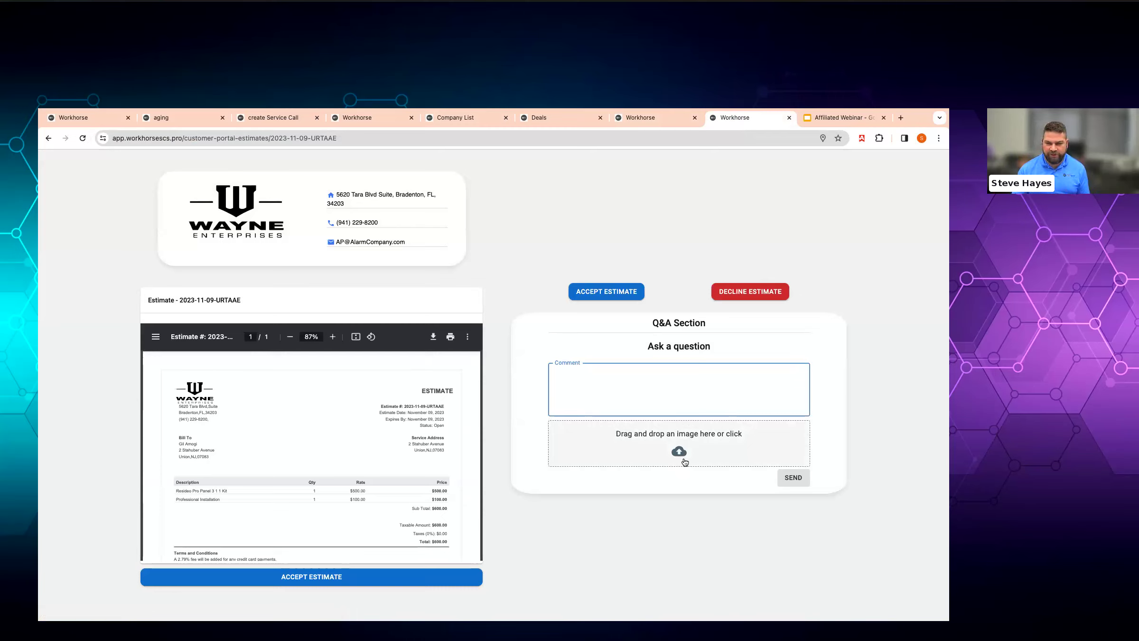
# - Close the portal tab, return to the deal, and open its attachments e-document chooser
pyautogui.click(790, 118)
pyautogui.click(650, 122)
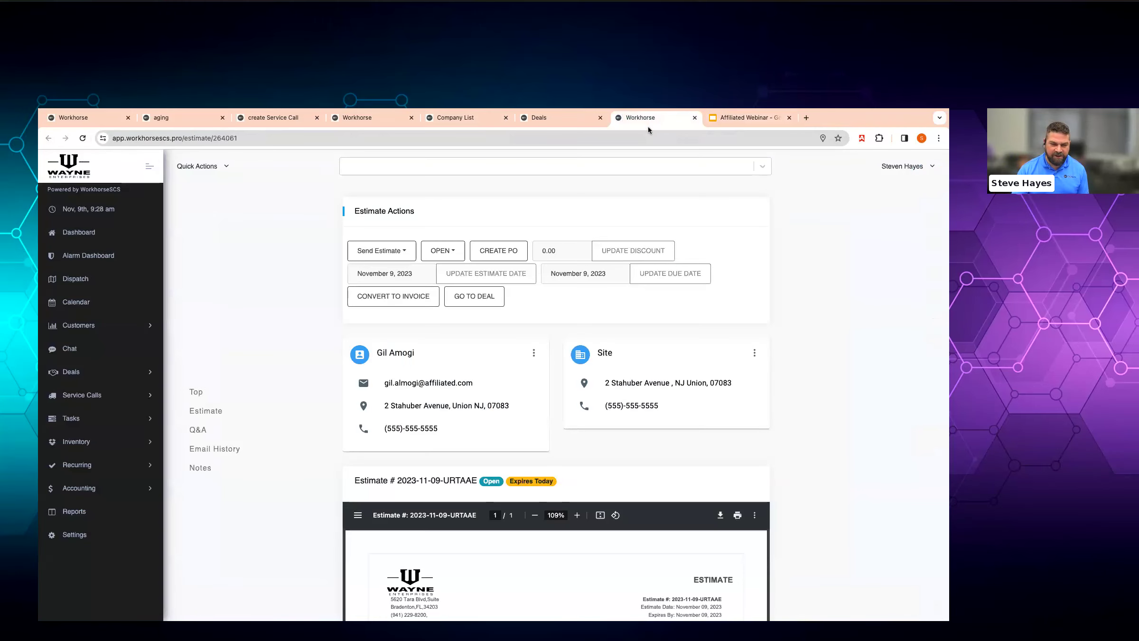
pyautogui.click(455, 299)
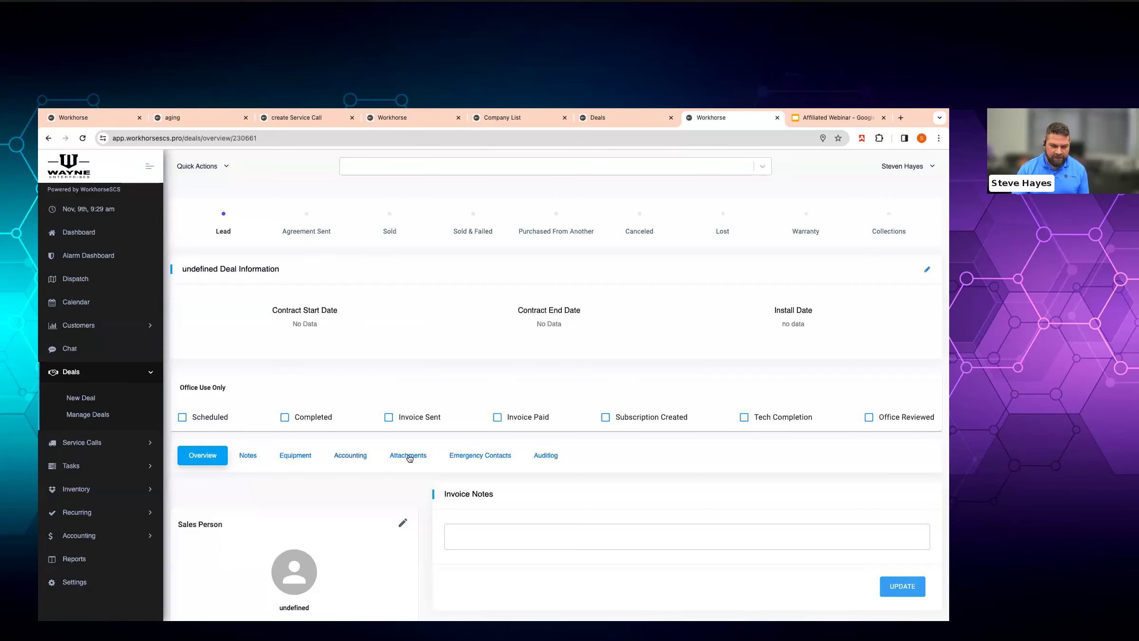
pyautogui.click(408, 456)
pyautogui.click(223, 504)
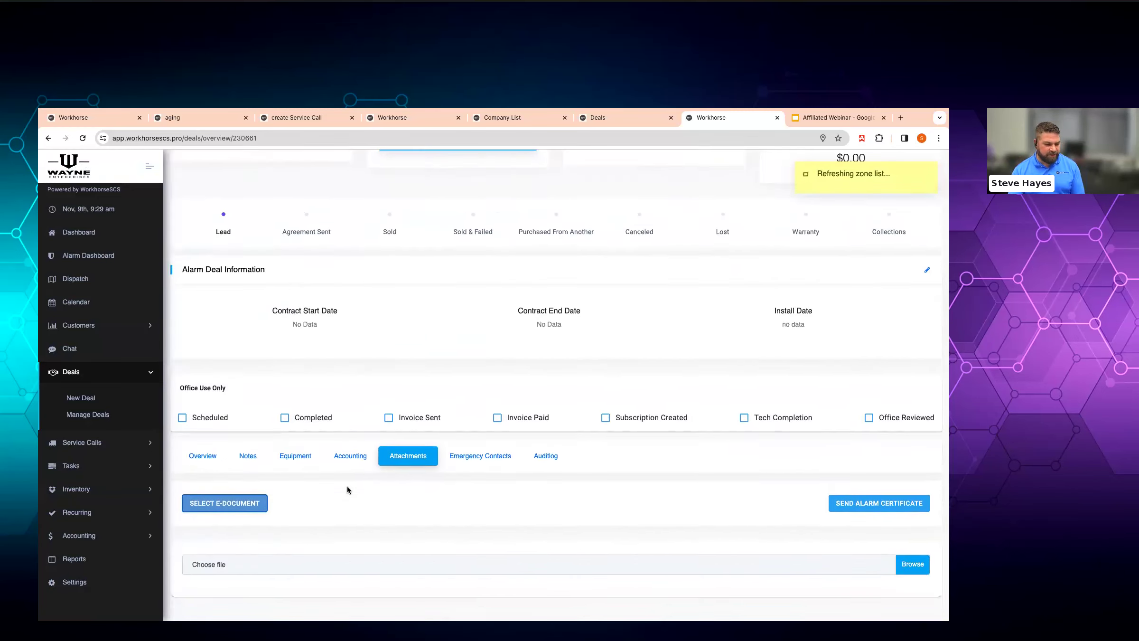
pyautogui.scroll(-2, 347, 486)
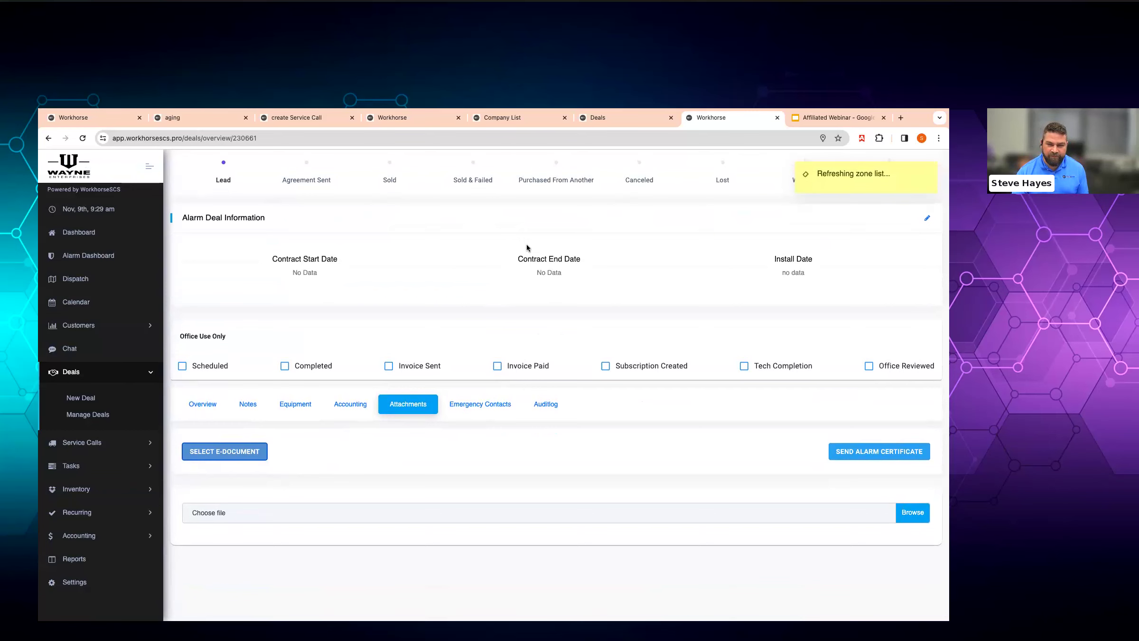
# - Reload the deal page and close the duplicate Workhorse tab
pyautogui.click(617, 118)
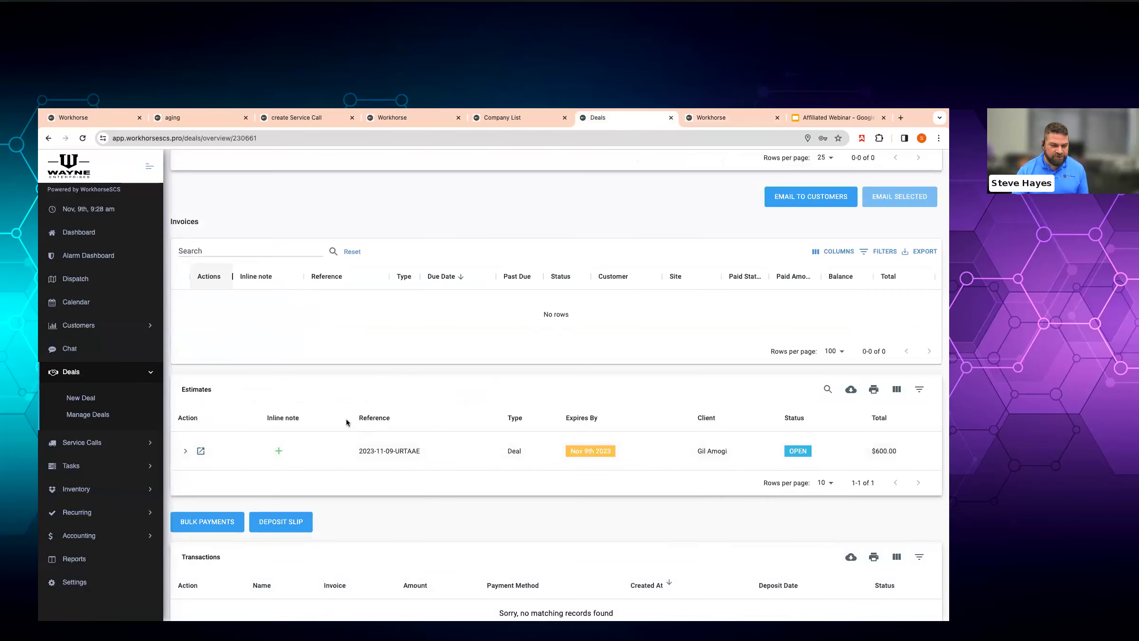
pyautogui.scroll(15, 347, 419)
pyautogui.scroll(5, 271, 362)
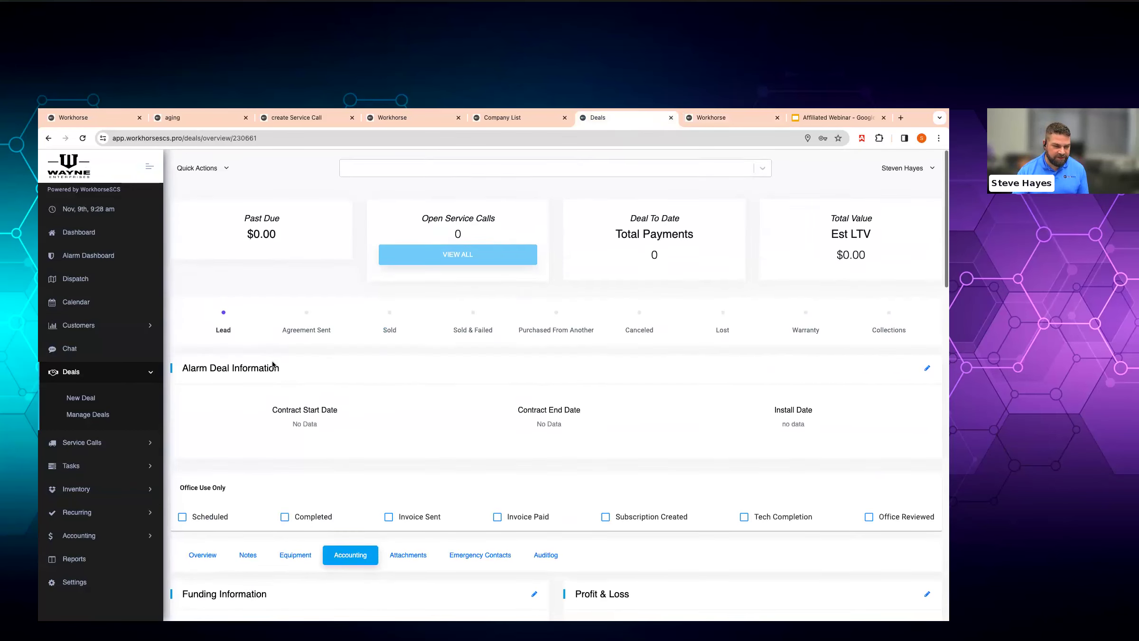
pyautogui.hotkey('ctrl', 'r')
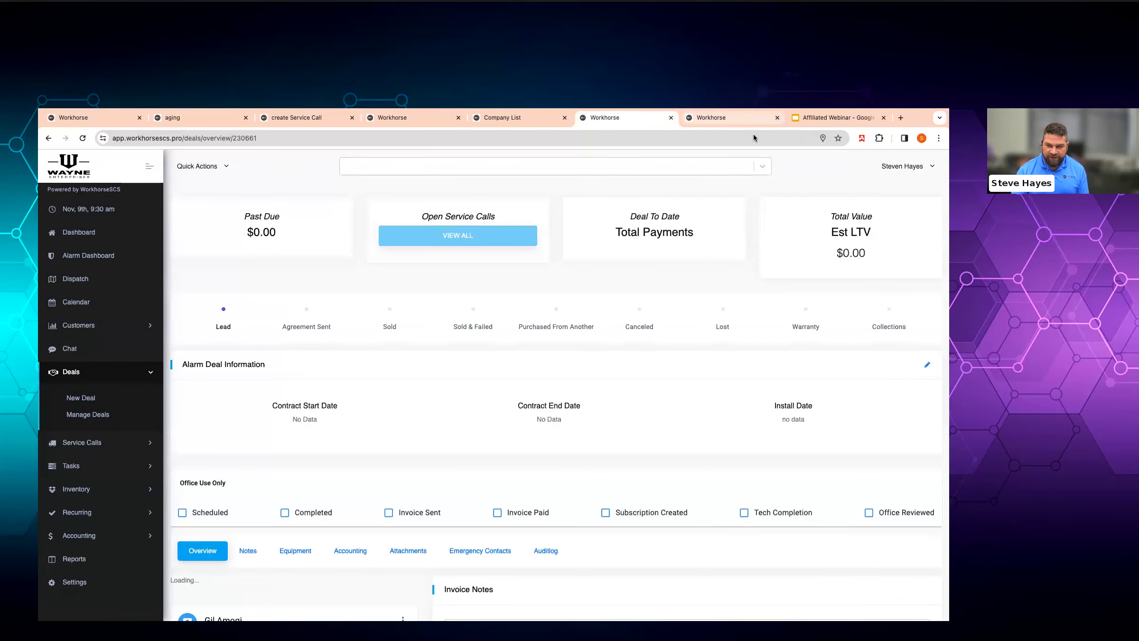
pyautogui.click(776, 118)
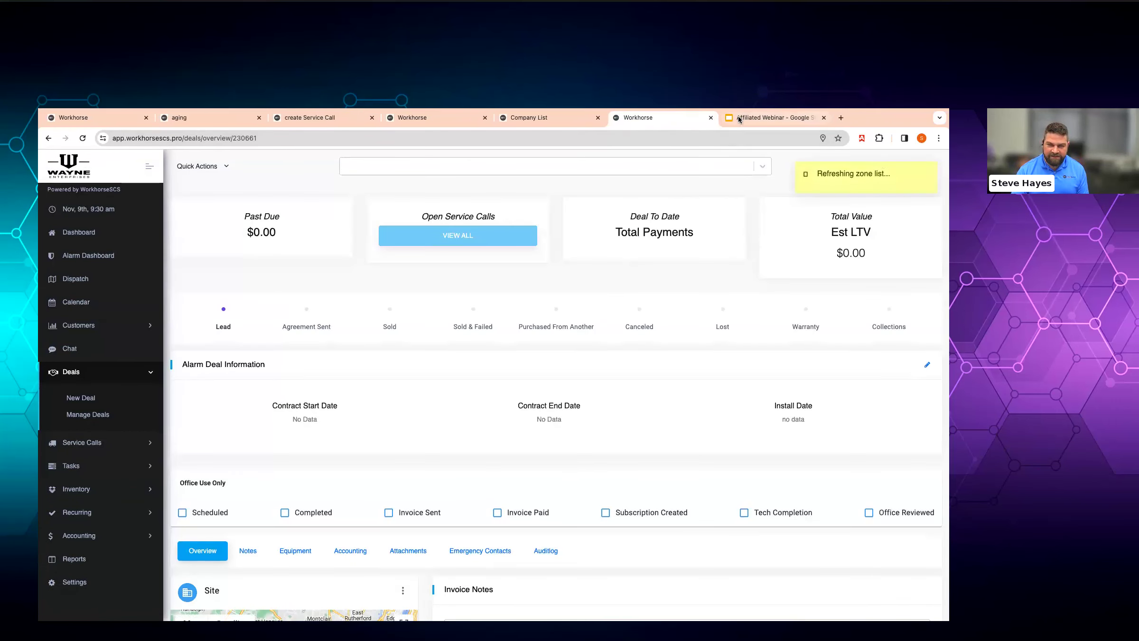
pyautogui.scroll(-3, 496, 383)
pyautogui.scroll(-6, 497, 386)
pyautogui.scroll(4, 495, 383)
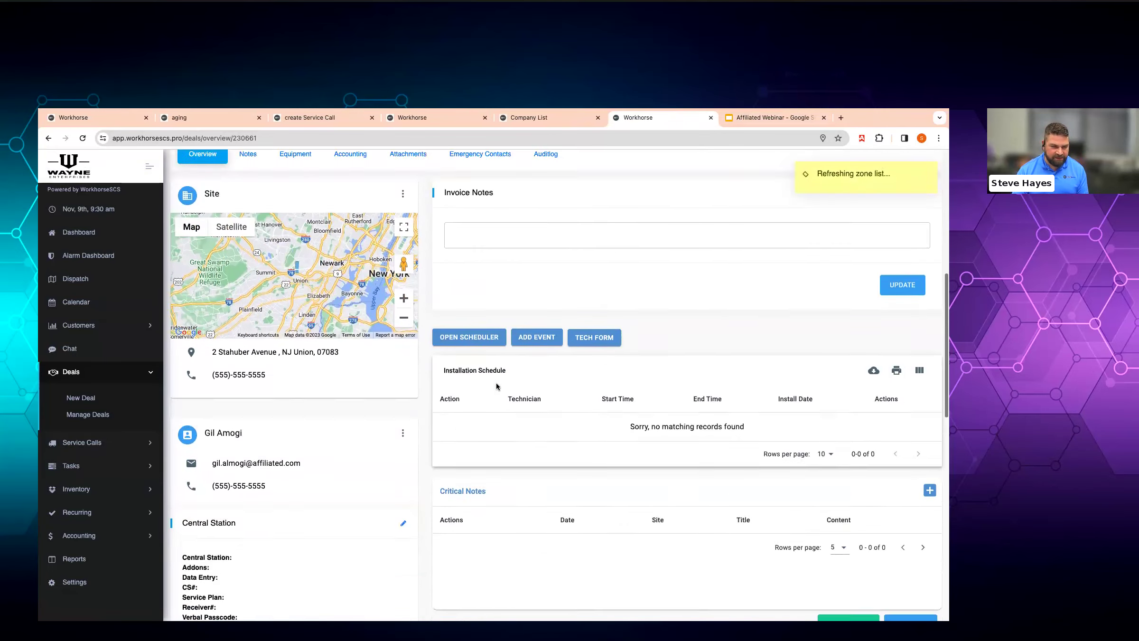
# - View the deal's Accounting details: 36-month term, $45.00 RMR and $1,620.00 P&L
pyautogui.click(353, 312)
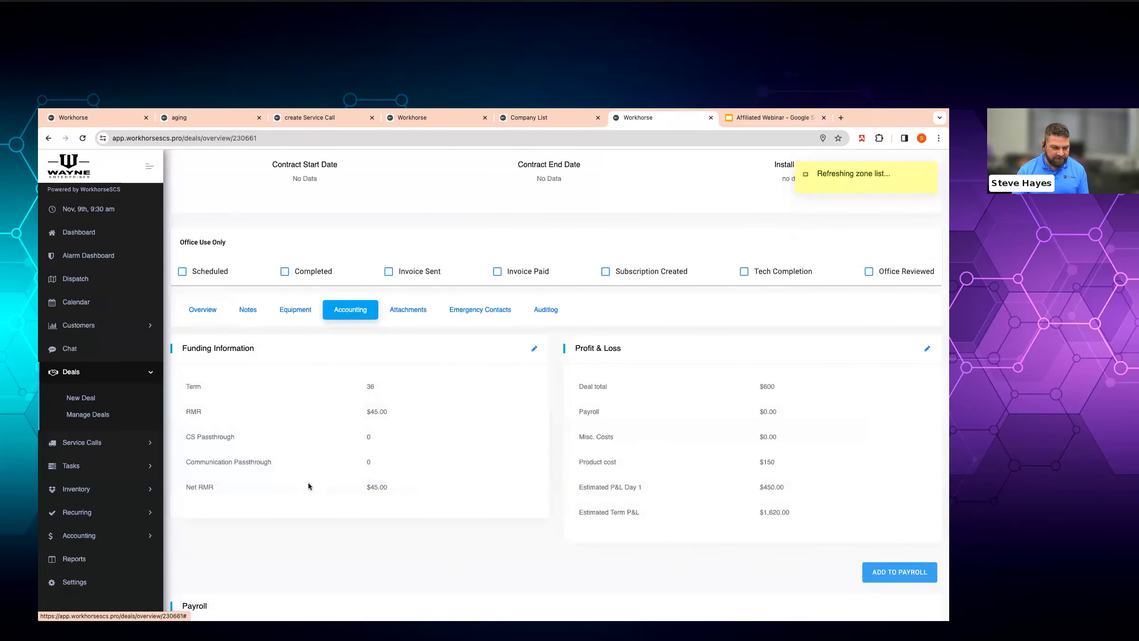
pyautogui.scroll(-5, 308, 482)
pyautogui.scroll(1, 308, 482)
pyautogui.scroll(3, 308, 482)
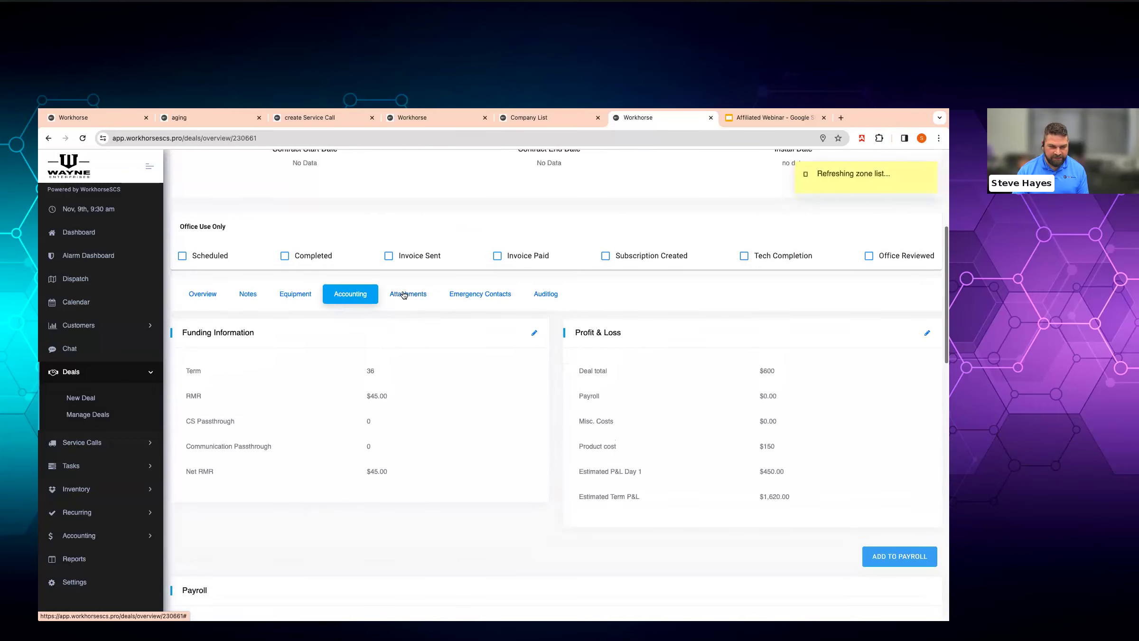
pyautogui.click(407, 294)
pyautogui.click(250, 452)
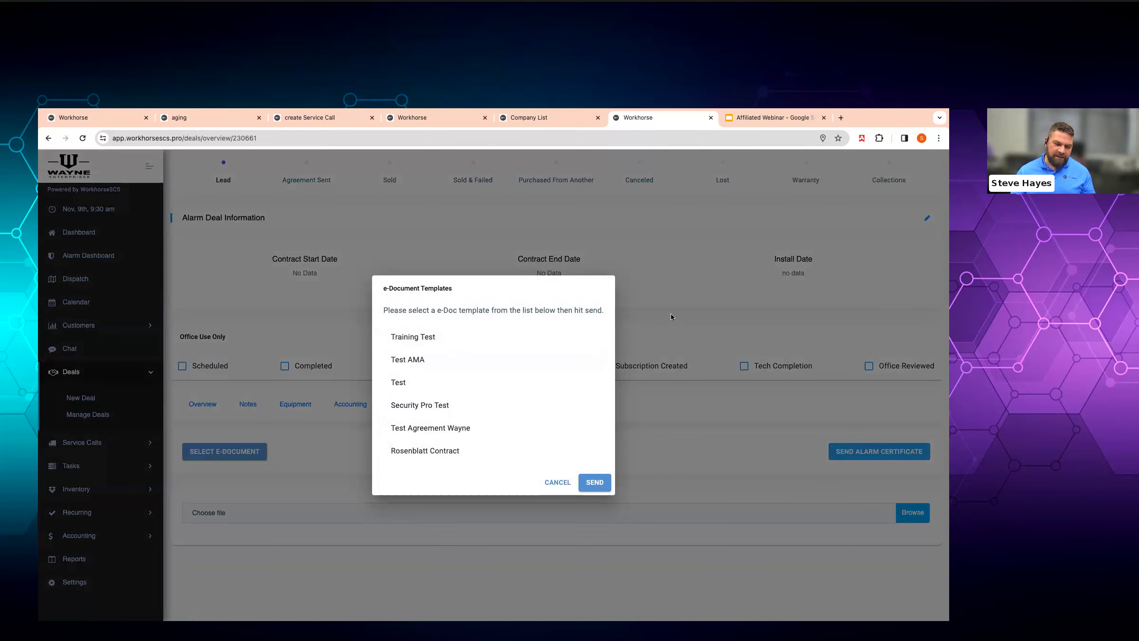
pyautogui.click(689, 330)
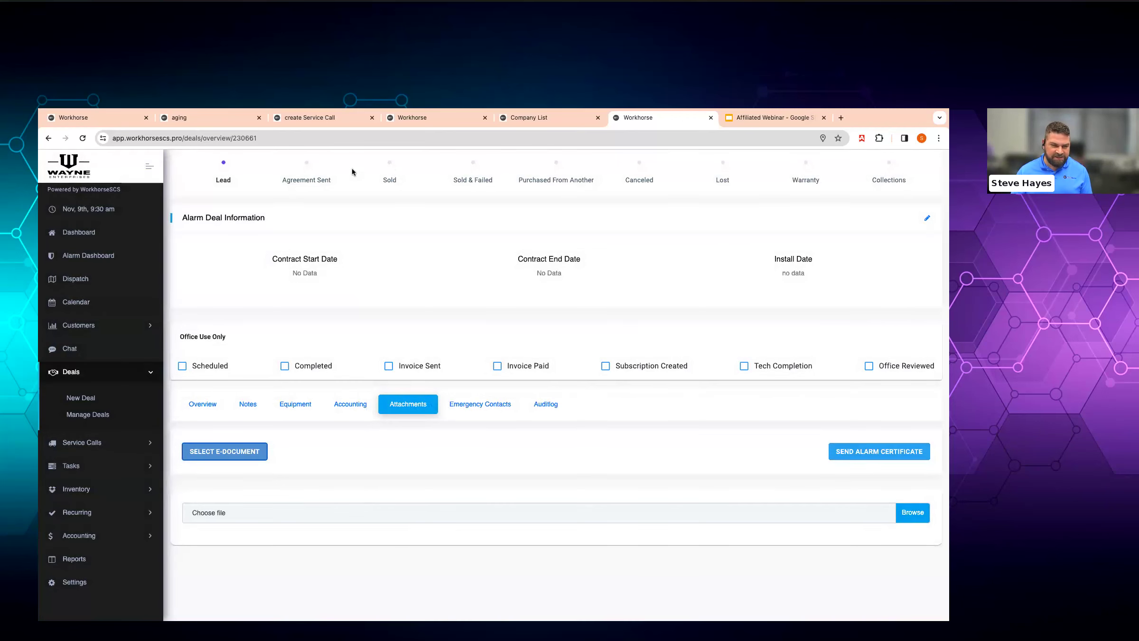
# - Set the deal status to Sold with a short reason and dismiss the Update Successful notice
pyautogui.scroll(3, 290, 223)
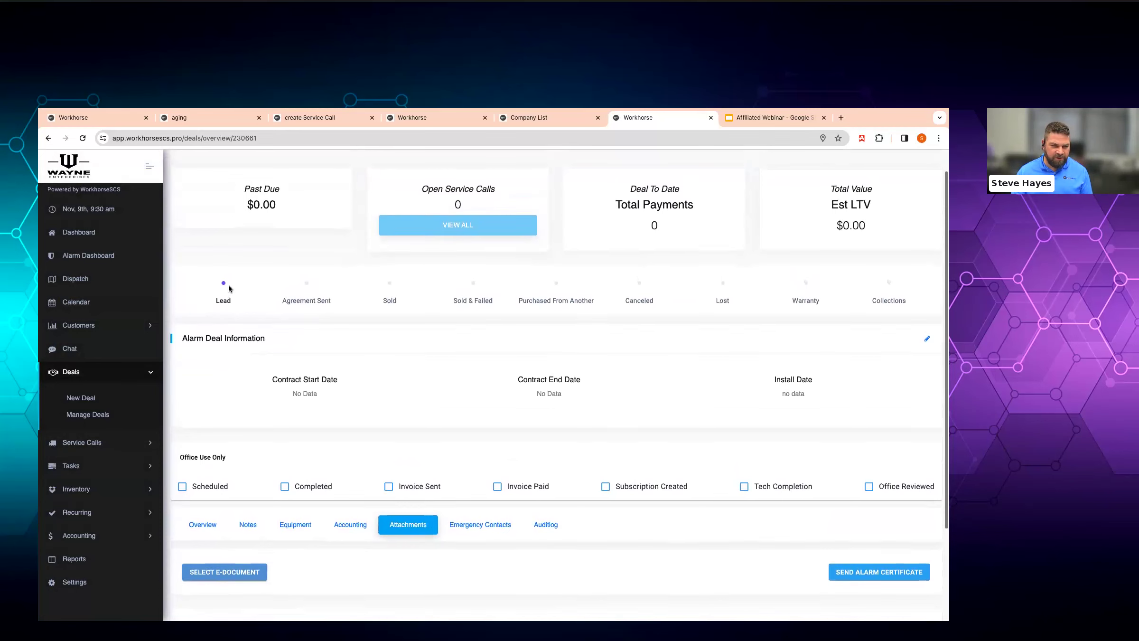
pyautogui.click(392, 284)
pyautogui.write('asd')
pyautogui.press('Return')
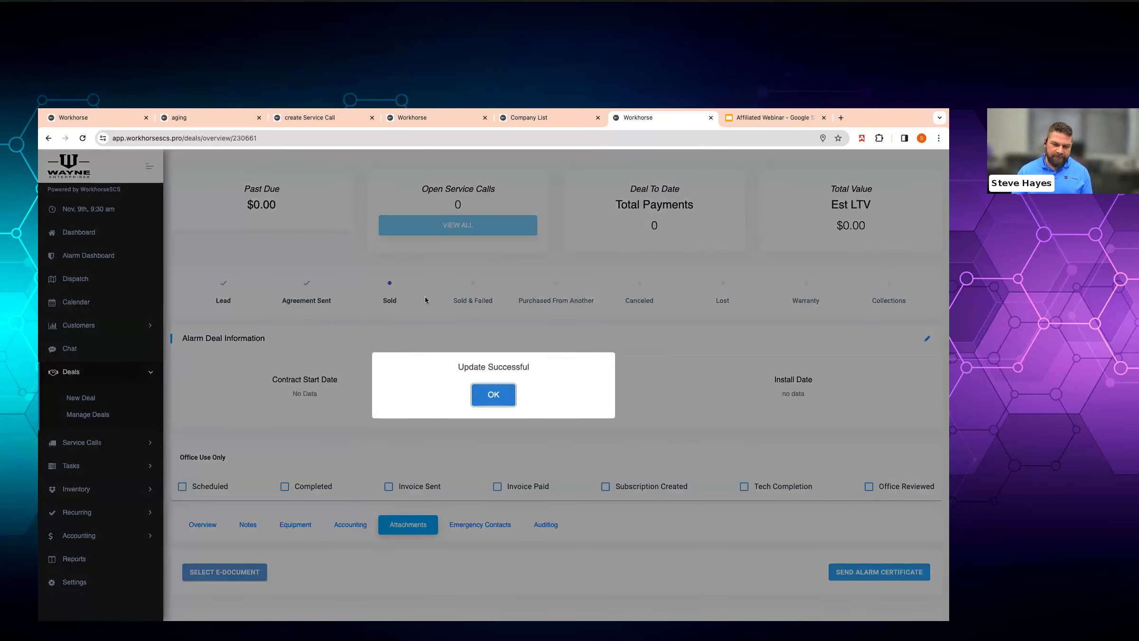
pyautogui.click(480, 400)
pyautogui.scroll(-1, 473, 398)
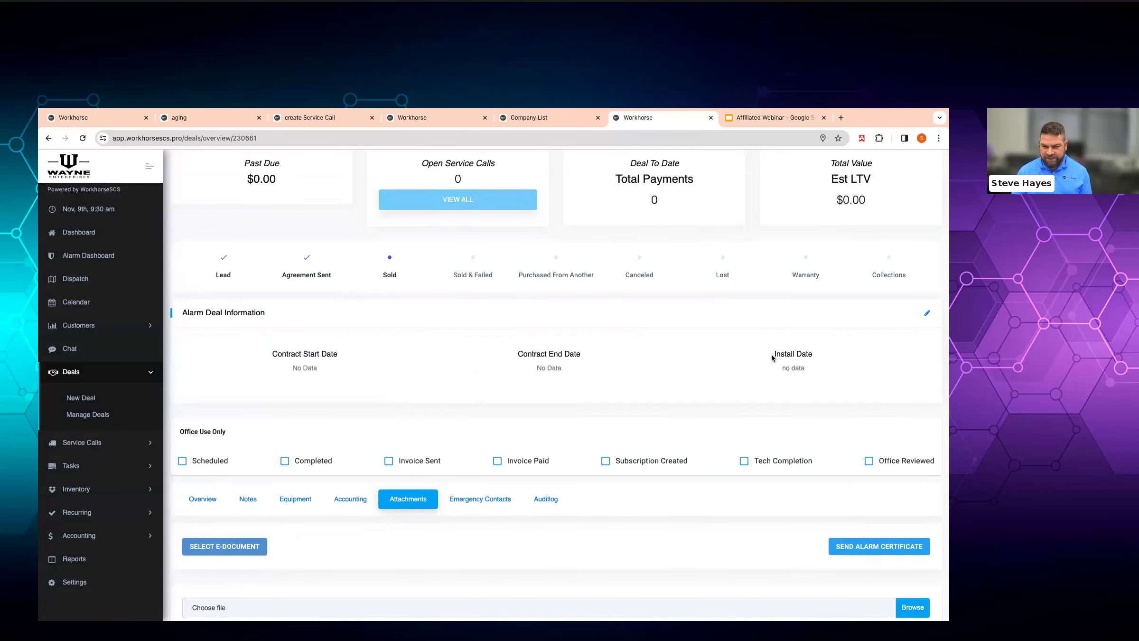
pyautogui.scroll(-1, 753, 364)
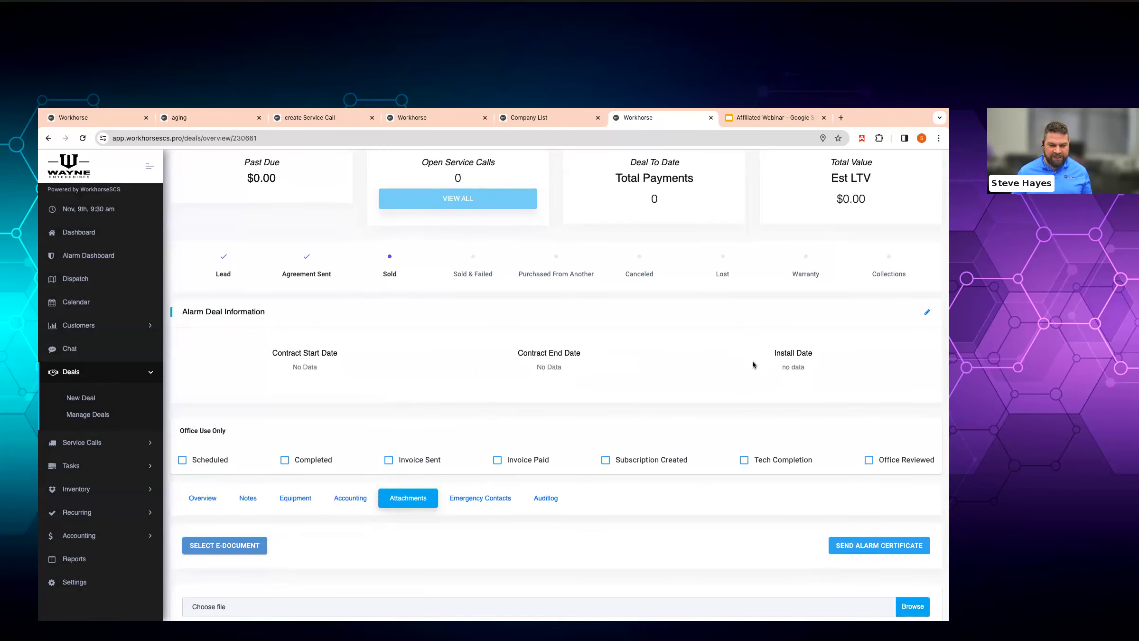
# - Book the technician's Nov 9 12:00 PM slot as 'install alarm system' ending at 02:30 PM
pyautogui.click(199, 498)
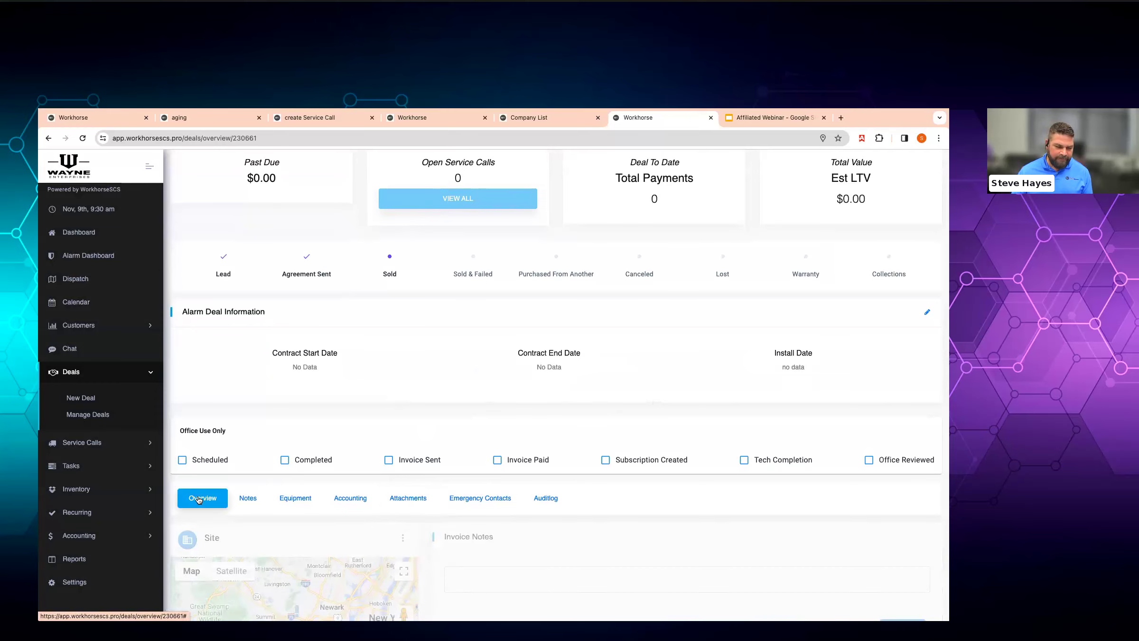
pyautogui.scroll(-7, 471, 472)
pyautogui.click(488, 346)
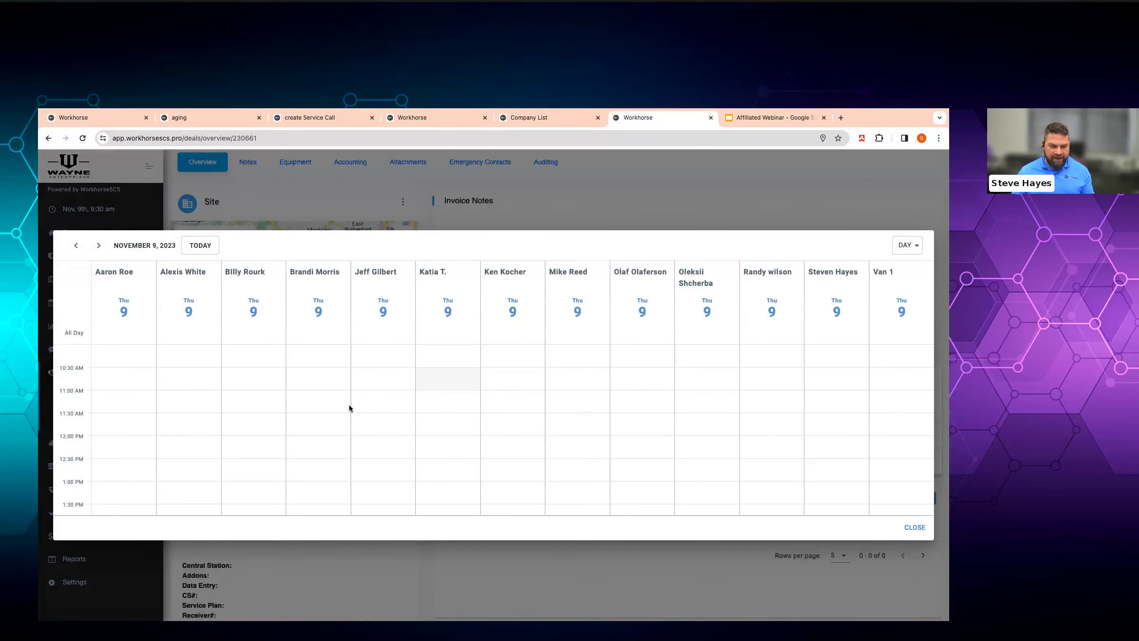
pyautogui.click(240, 439)
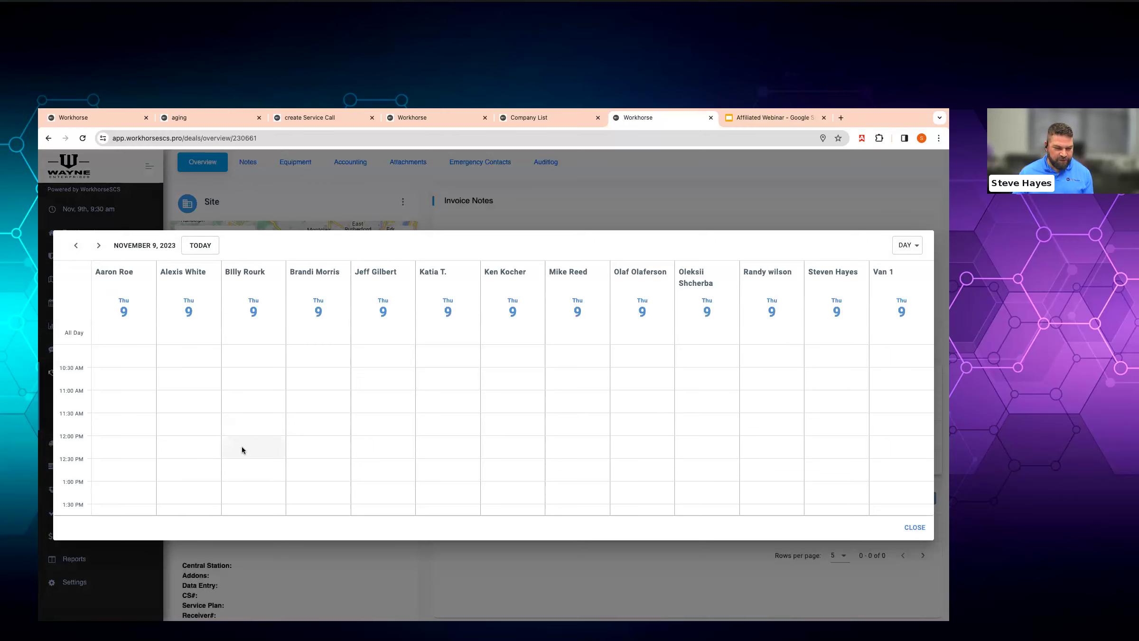
pyautogui.write('install ala')
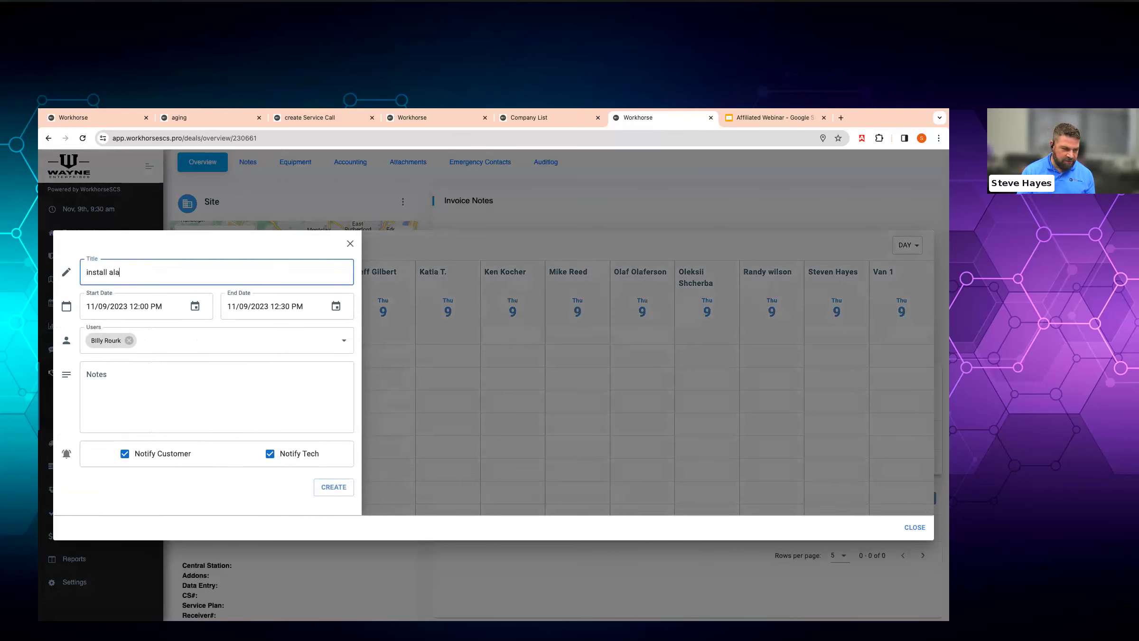
pyautogui.write('rm system')
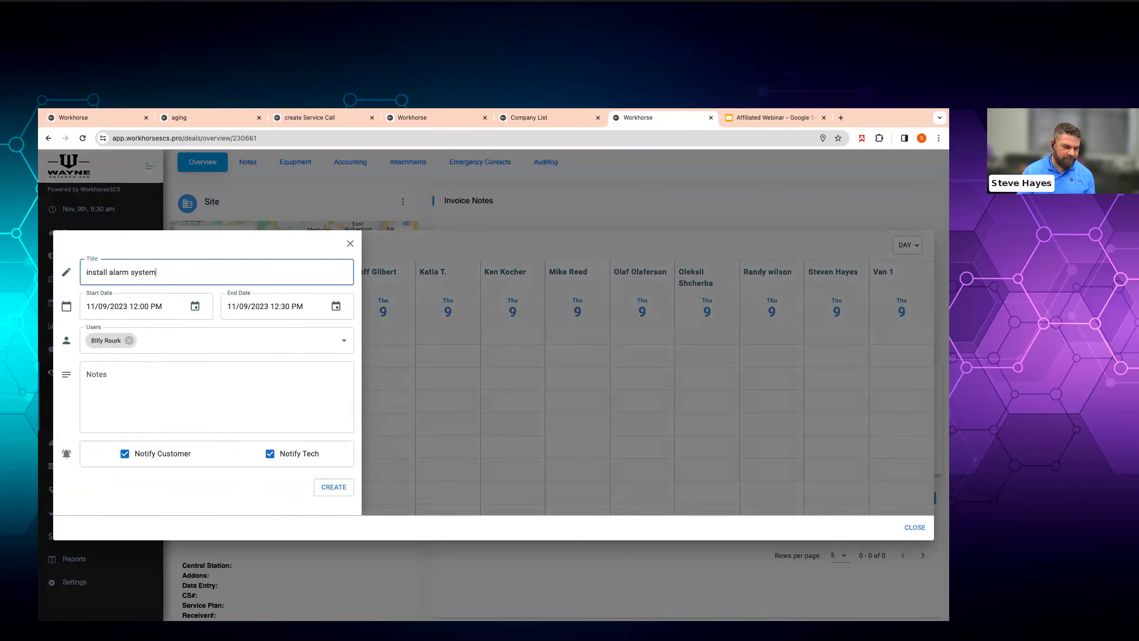
pyautogui.click(336, 306)
pyautogui.click(508, 295)
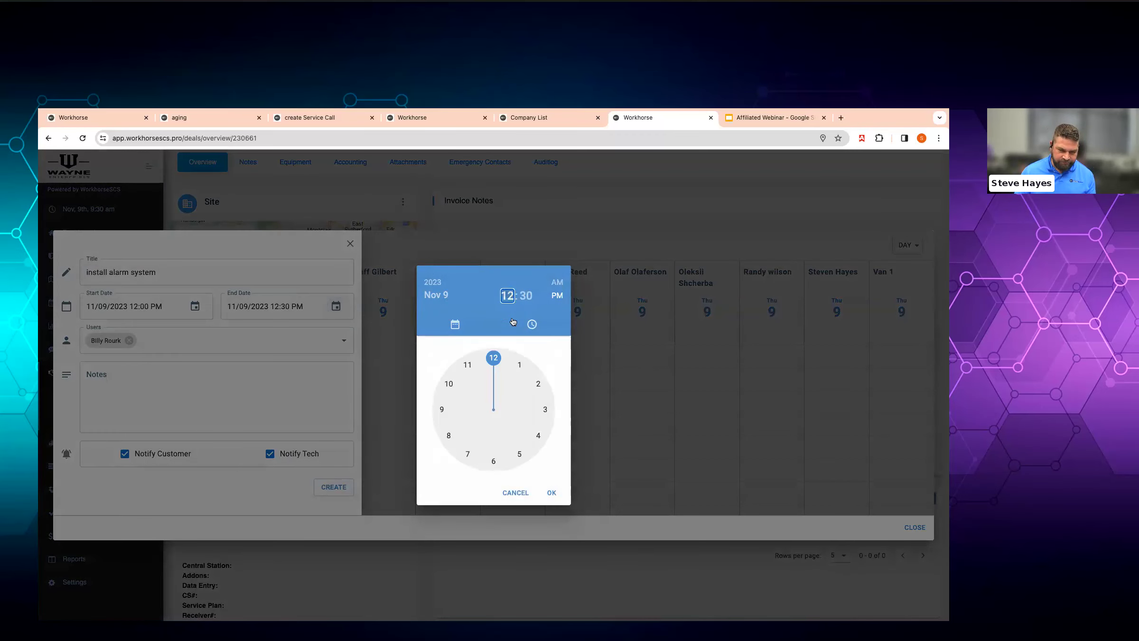
pyautogui.click(538, 384)
pyautogui.click(552, 493)
# - Add the note 'notes here.', turn off customer and technician notifications, and create the event
pyautogui.click(290, 425)
pyautogui.write('notes here.')
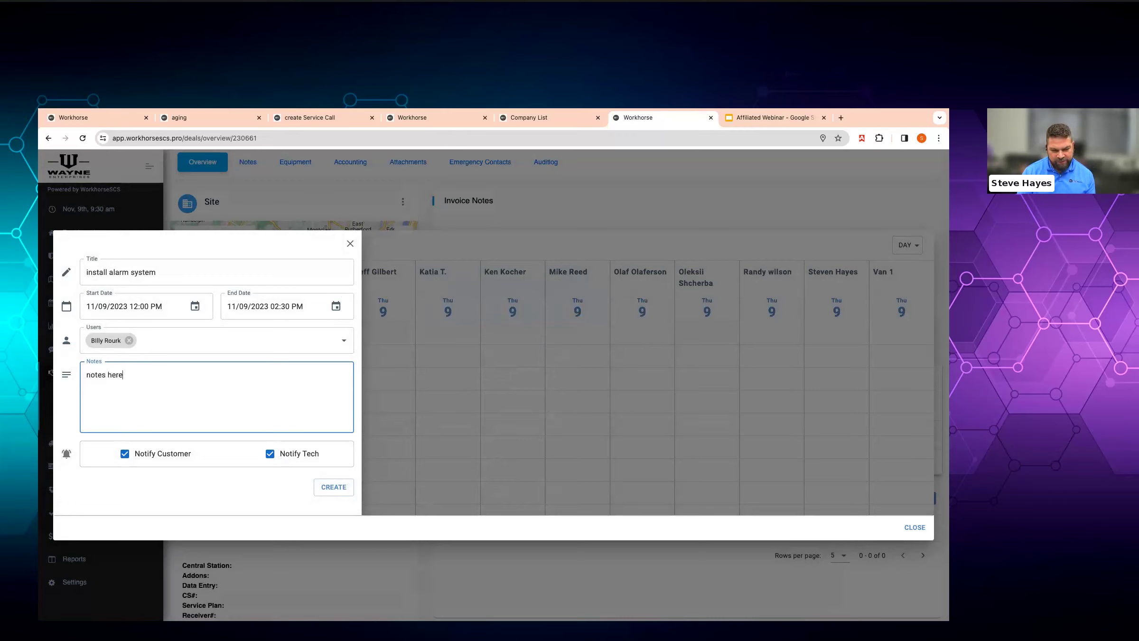
pyautogui.click(152, 453)
pyautogui.click(295, 455)
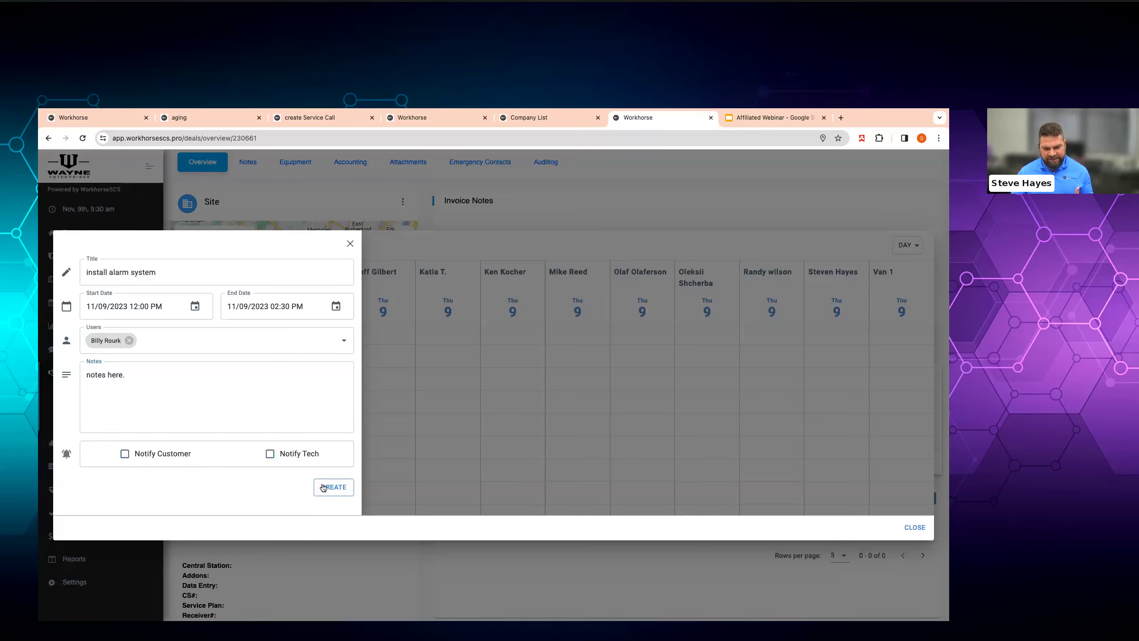
pyautogui.click(326, 487)
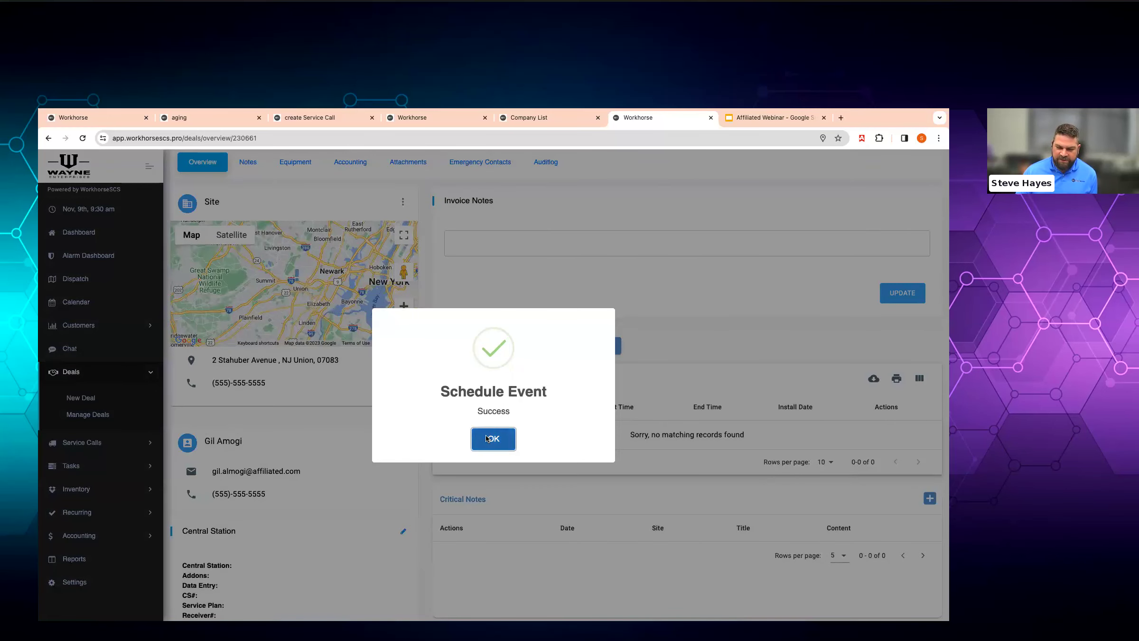
pyautogui.click(486, 436)
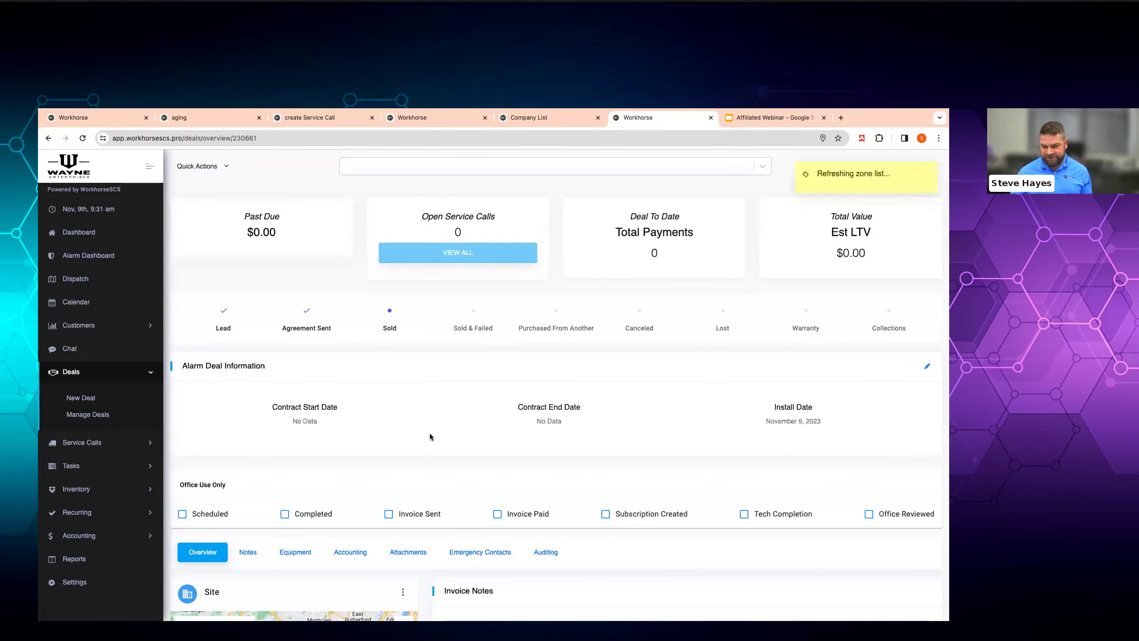
# - Mark the technician as en route and then arrived
pyautogui.scroll(-10, 430, 436)
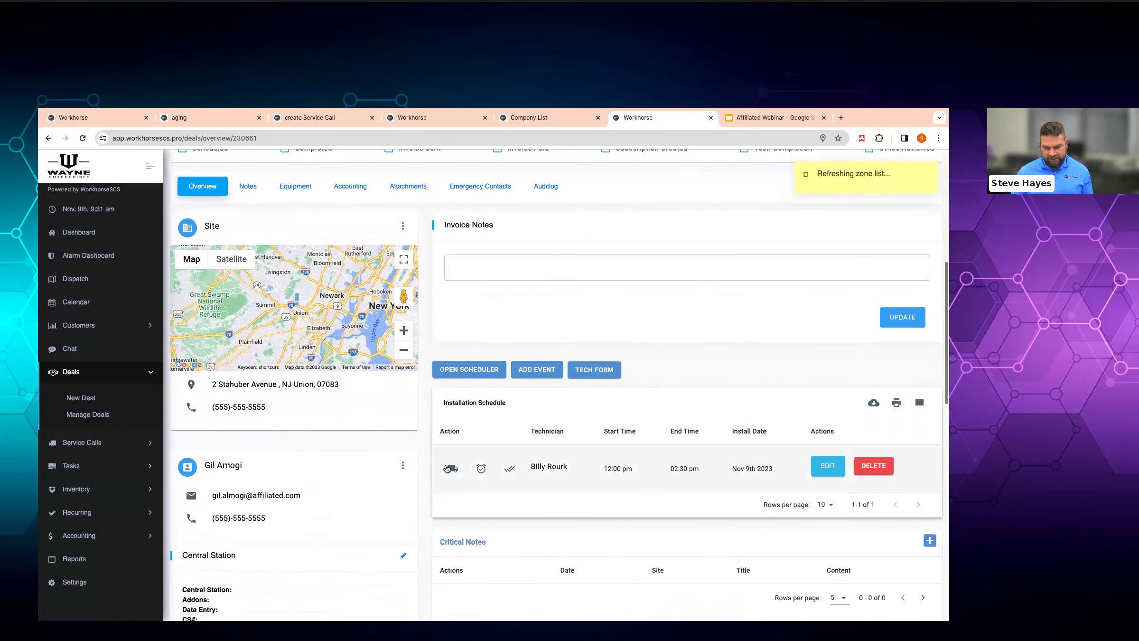
pyautogui.click(447, 468)
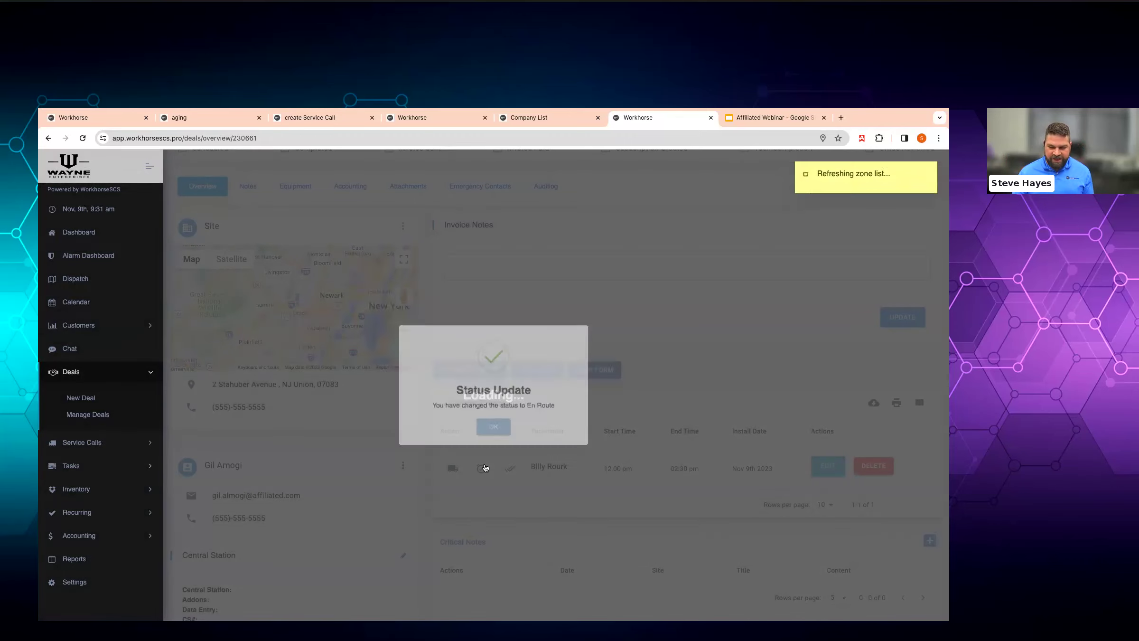
pyautogui.click(482, 469)
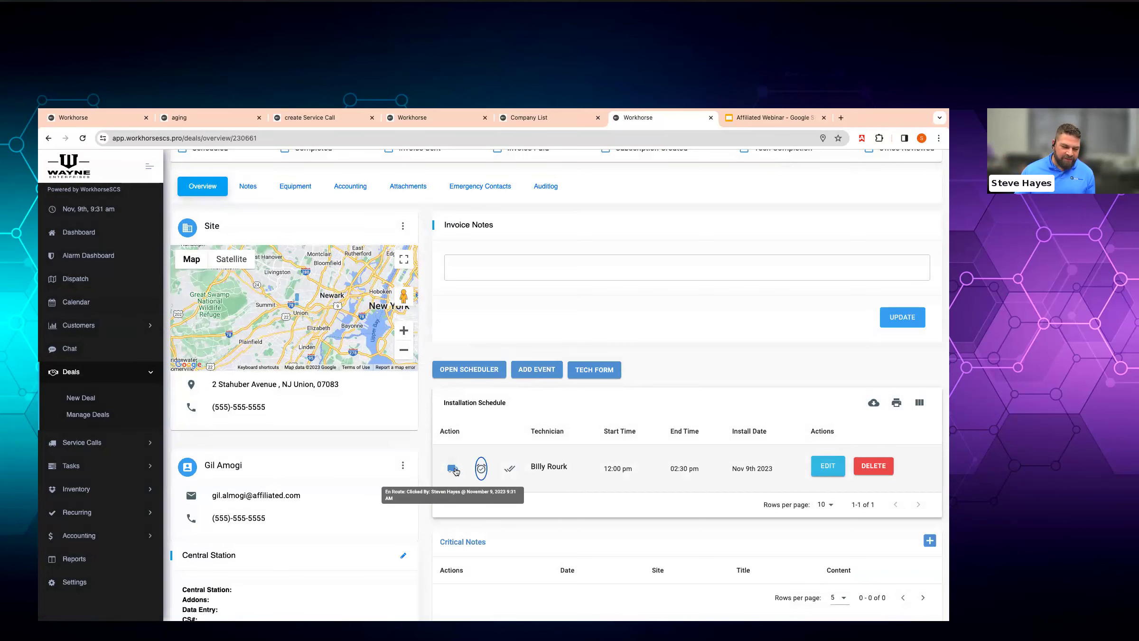
pyautogui.scroll(-3, 455, 471)
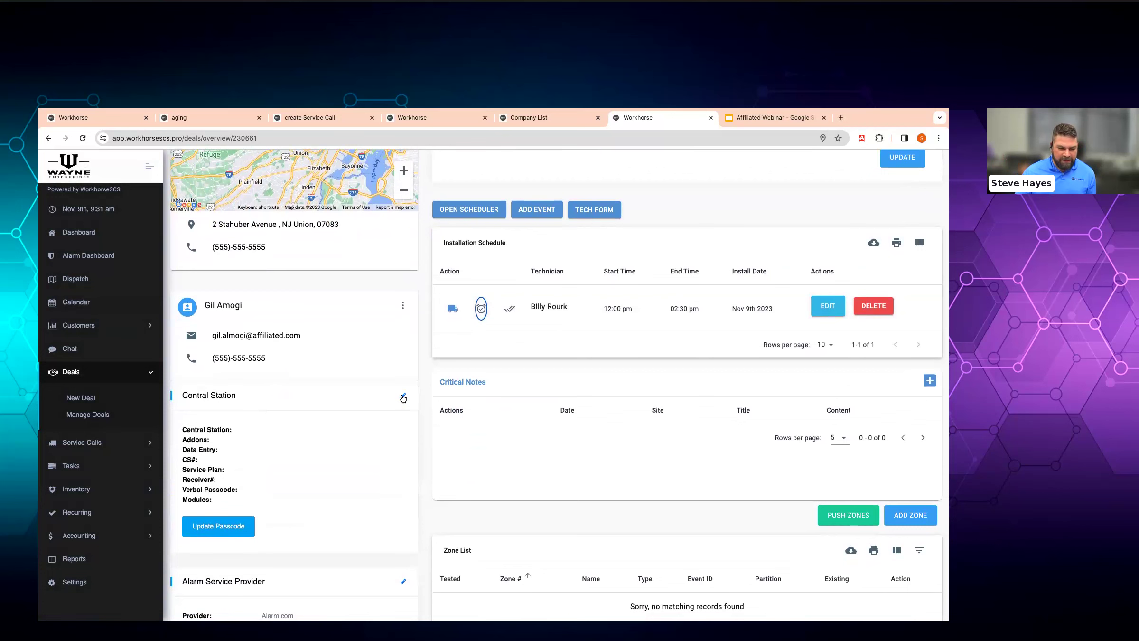
# - Verify the current passcode, then enter and save the new verbal passcode
pyautogui.click(243, 521)
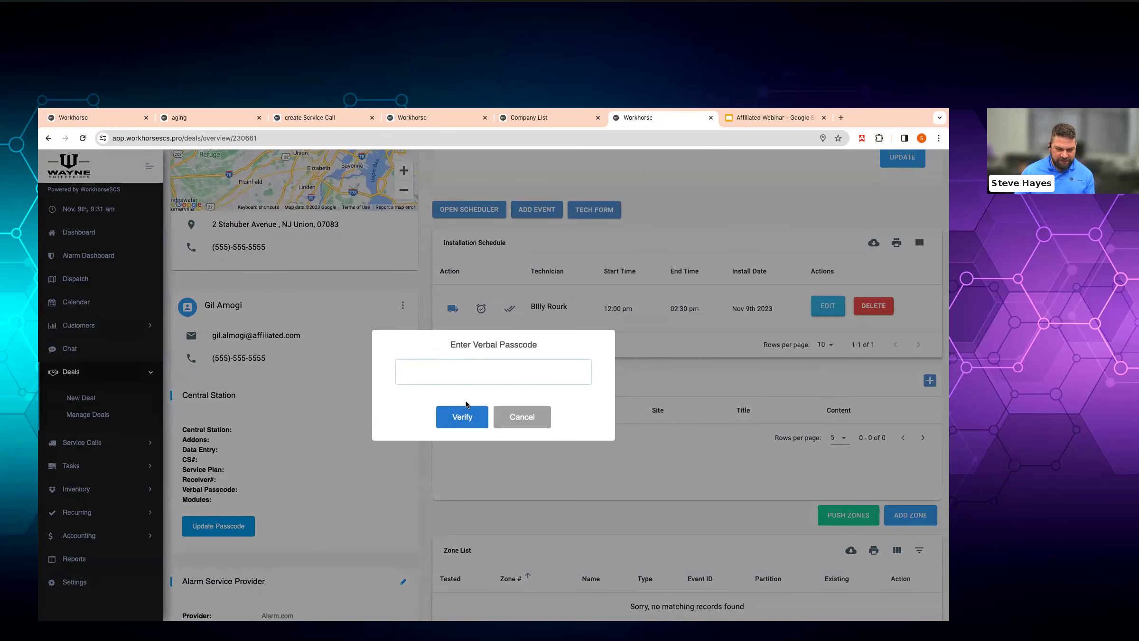
pyautogui.write('passcor')
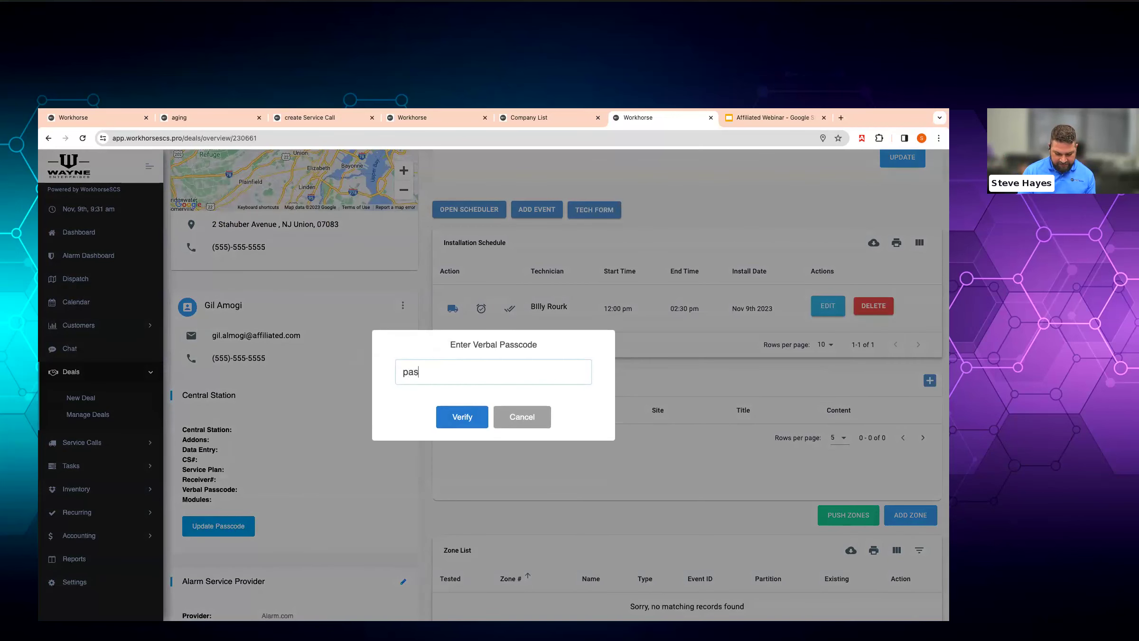
pyautogui.hotkey('ctrl', 'a')
pyautogui.press('BackSpace')
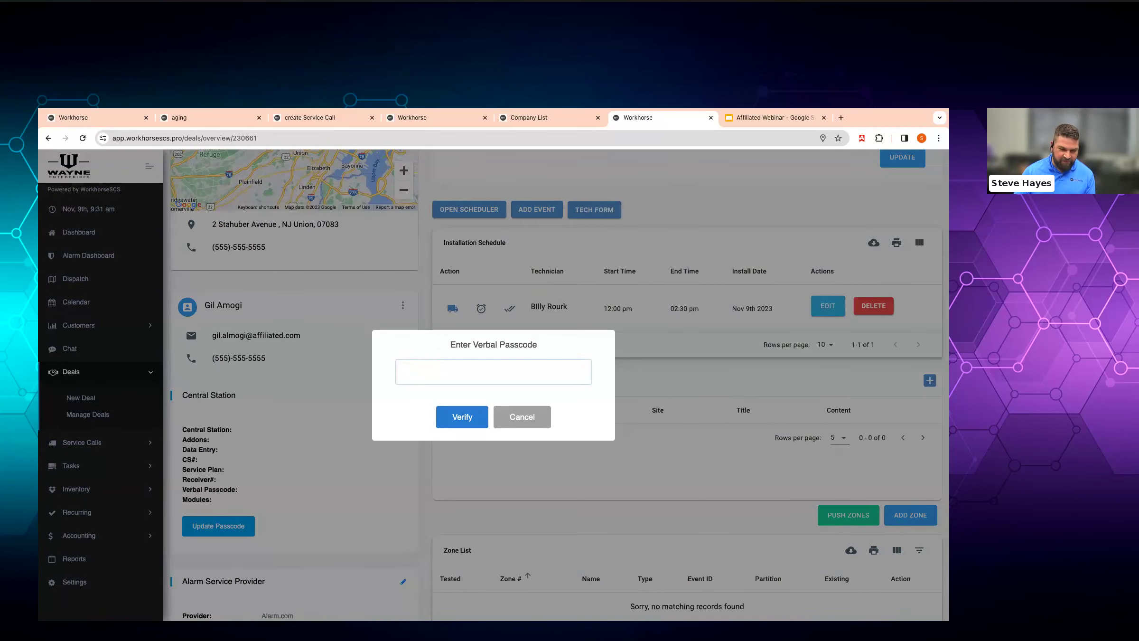
pyautogui.press('Return')
pyautogui.write('passcode')
pyautogui.press('Return')
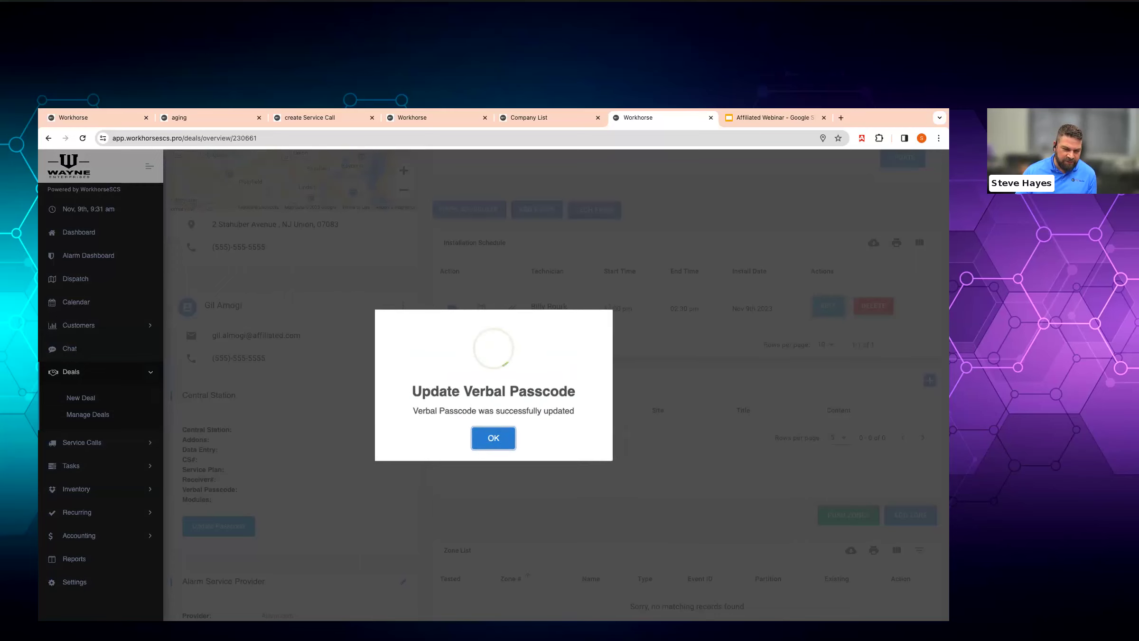
pyautogui.click(479, 439)
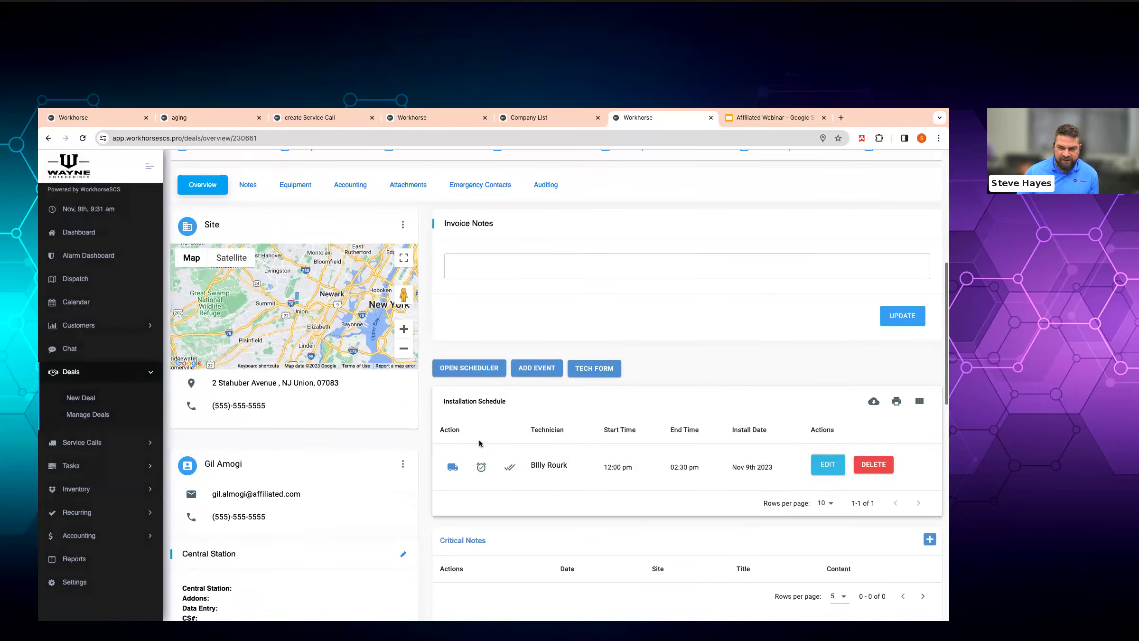
pyautogui.scroll(2, 479, 442)
# - Start a new emergency contact and fill in the contact's first and last name
pyautogui.click(481, 262)
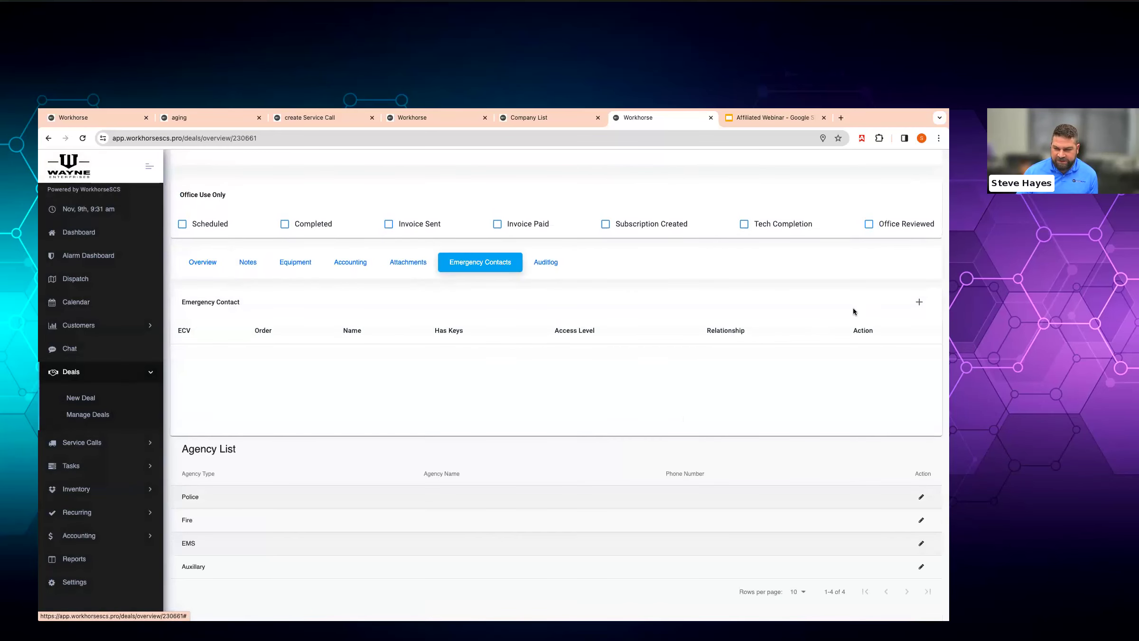
pyautogui.click(919, 302)
pyautogui.click(448, 213)
pyautogui.press('Tab')
pyautogui.press('Tab')
pyautogui.press('Tab')
# - Set relation to Owner, enter the contact's phone number, enable ECV, choose All Access, and submit
pyautogui.hotkey('shift', 'Tab')
pyautogui.press('space')
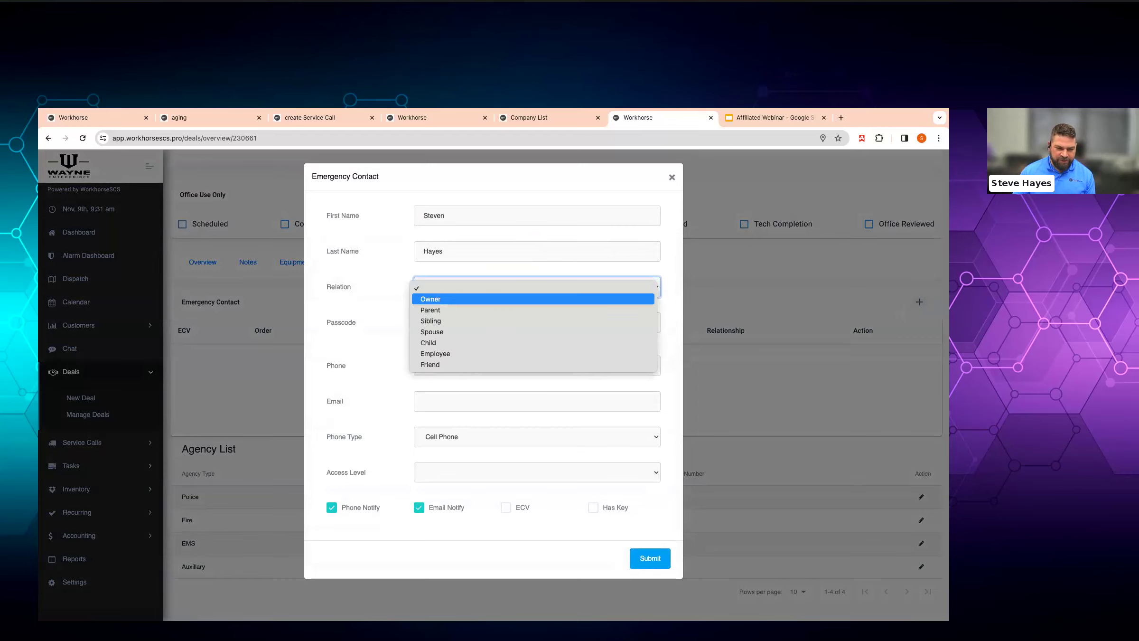
pyautogui.press('Down')
pyautogui.press('Return')
pyautogui.press('Tab')
pyautogui.press('Tab')
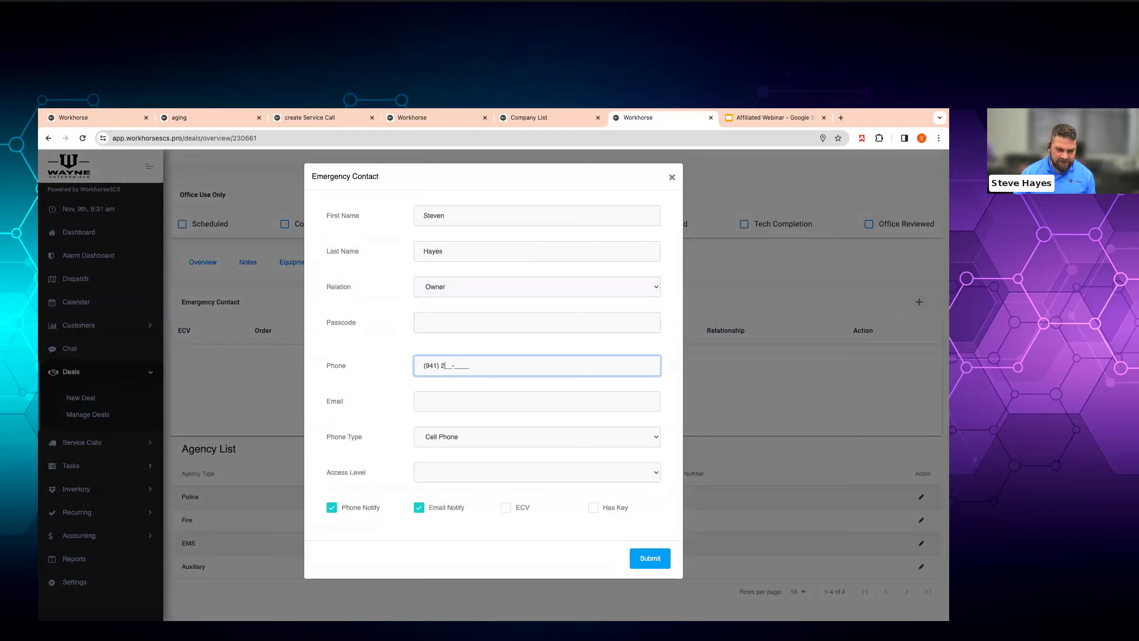
pyautogui.press('Tab')
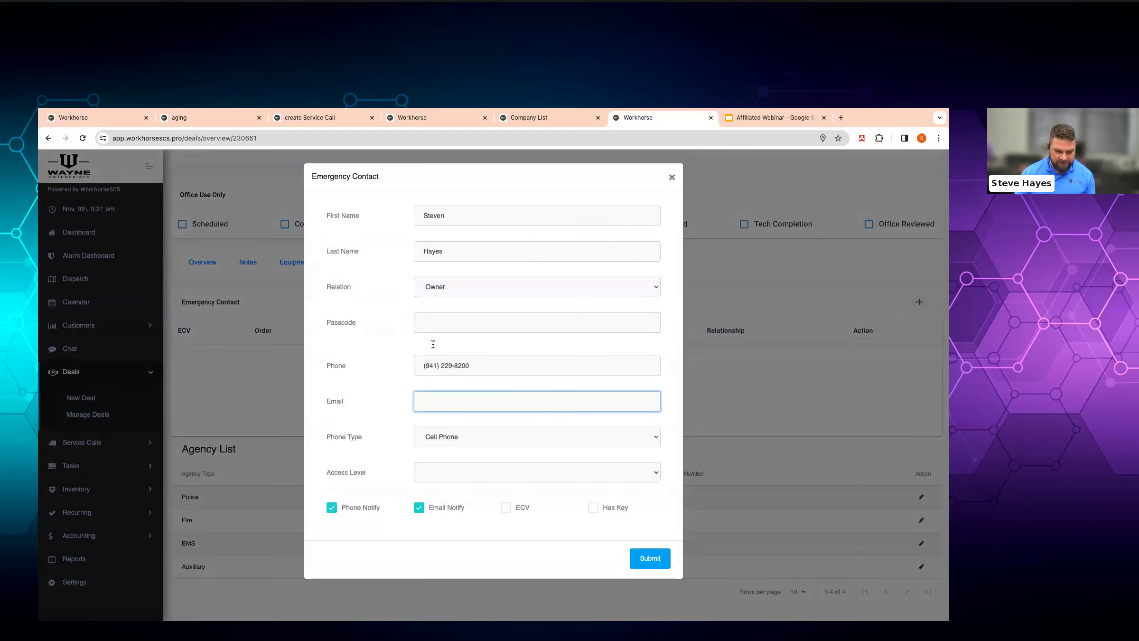
pyautogui.click(506, 507)
pyautogui.click(493, 475)
pyautogui.click(494, 488)
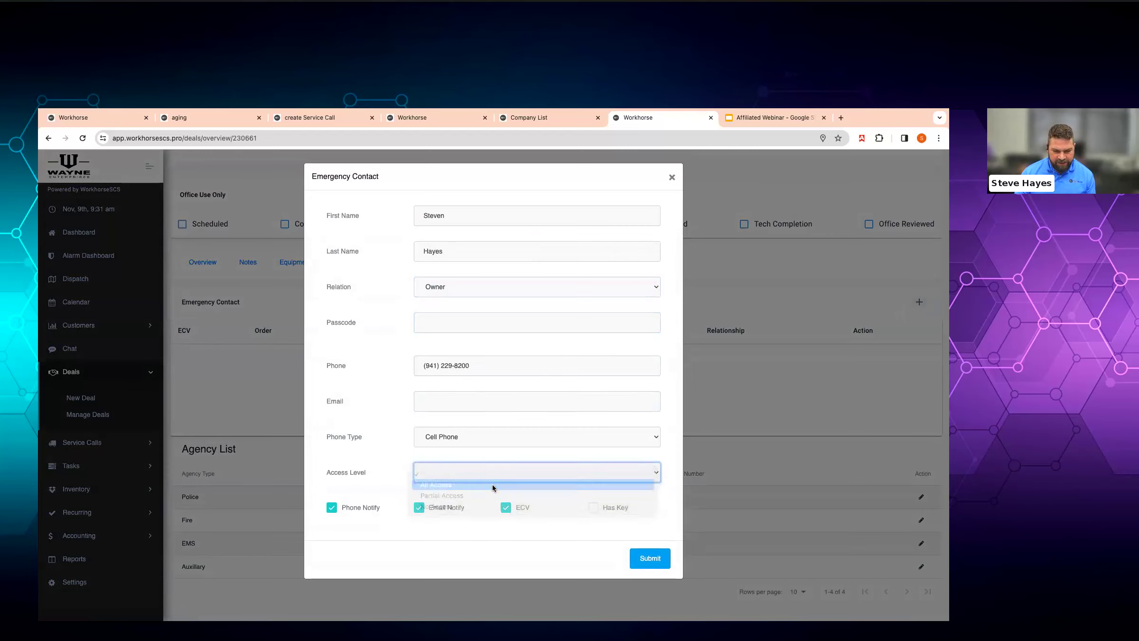
pyautogui.click(649, 559)
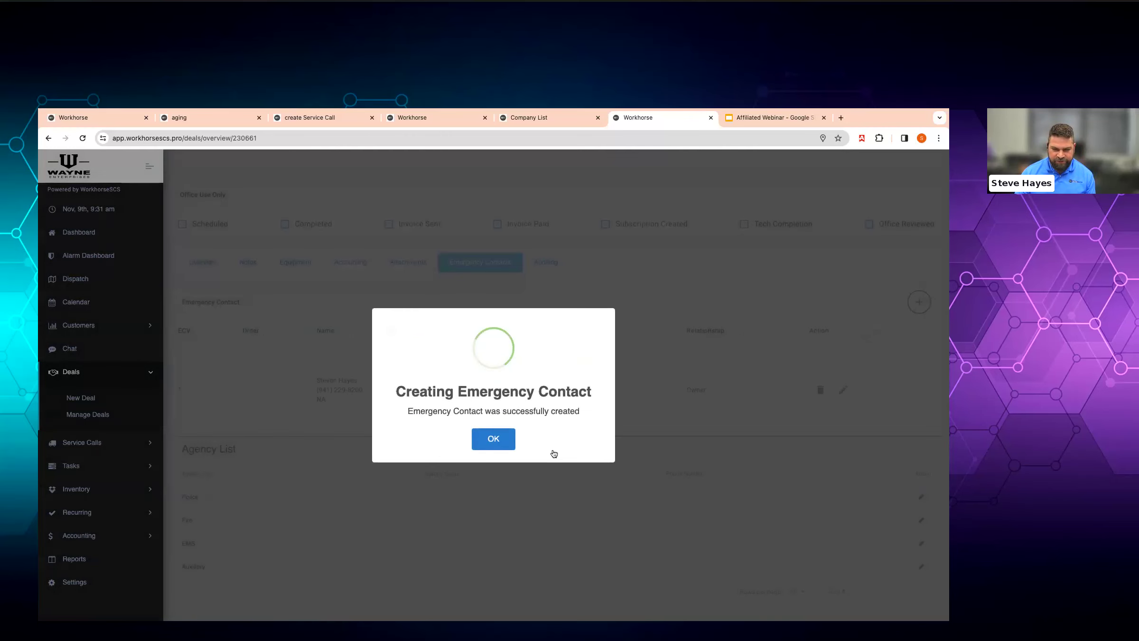
pyautogui.click(475, 436)
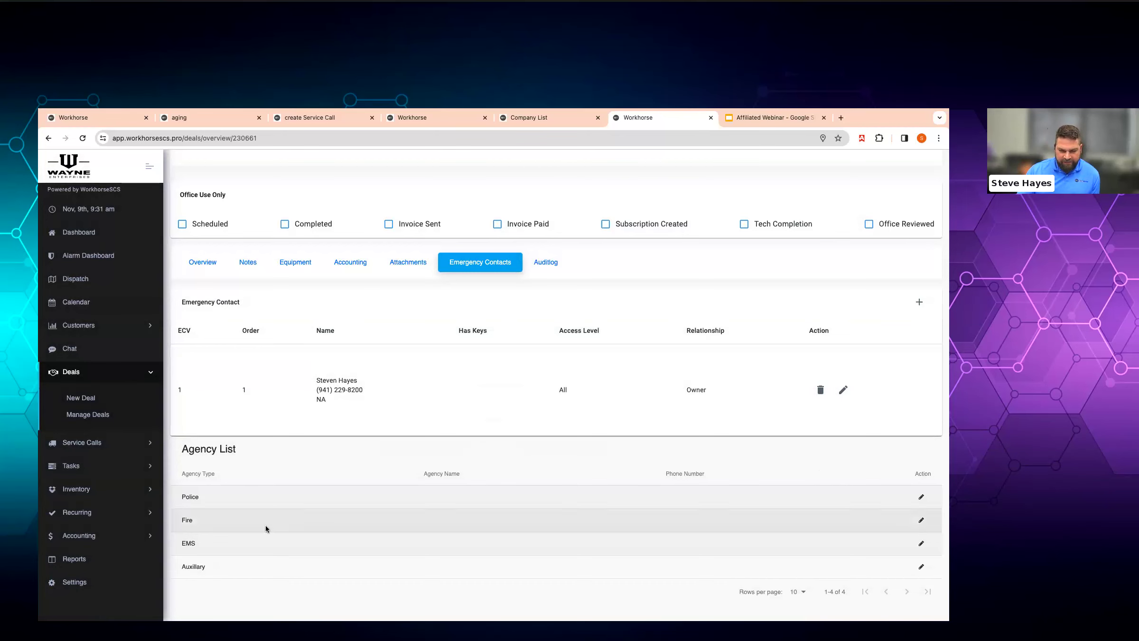
# - Set central station to Affiliated Monitoring, CS number WH00007, Residential [CIR1] template, and save
pyautogui.click(204, 263)
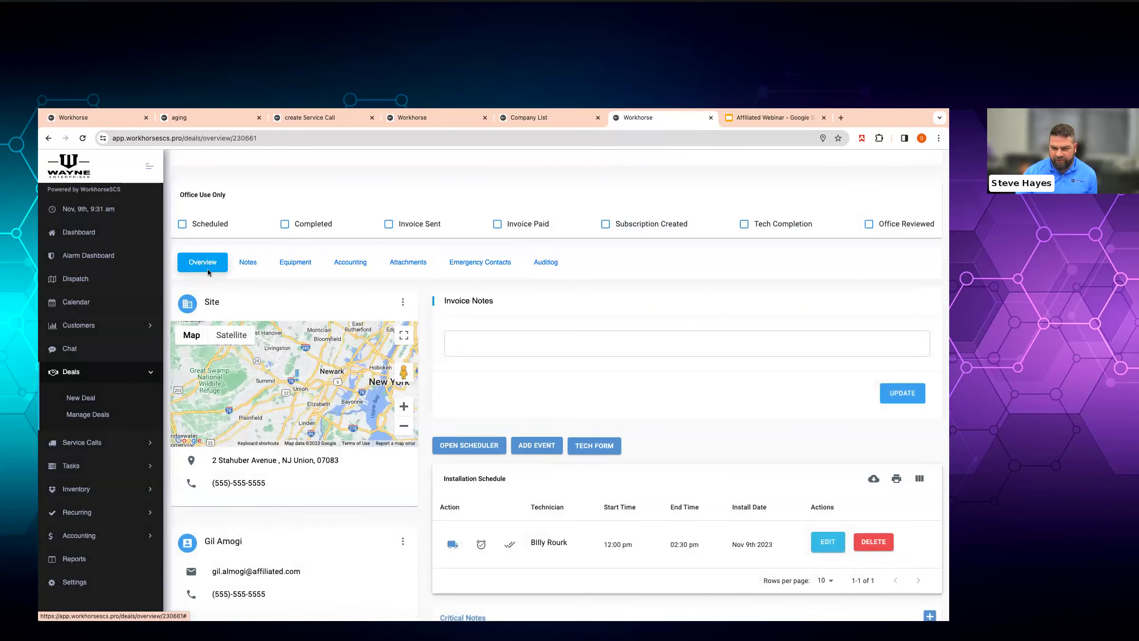
pyautogui.scroll(-3, 223, 295)
pyautogui.scroll(-3, 238, 327)
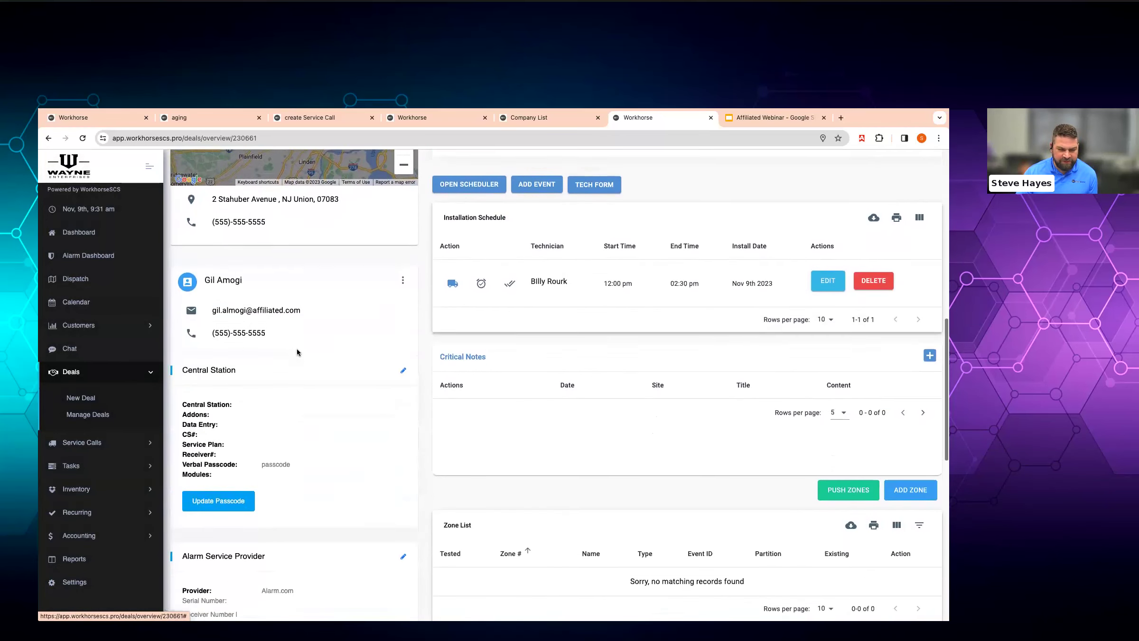
pyautogui.click(404, 343)
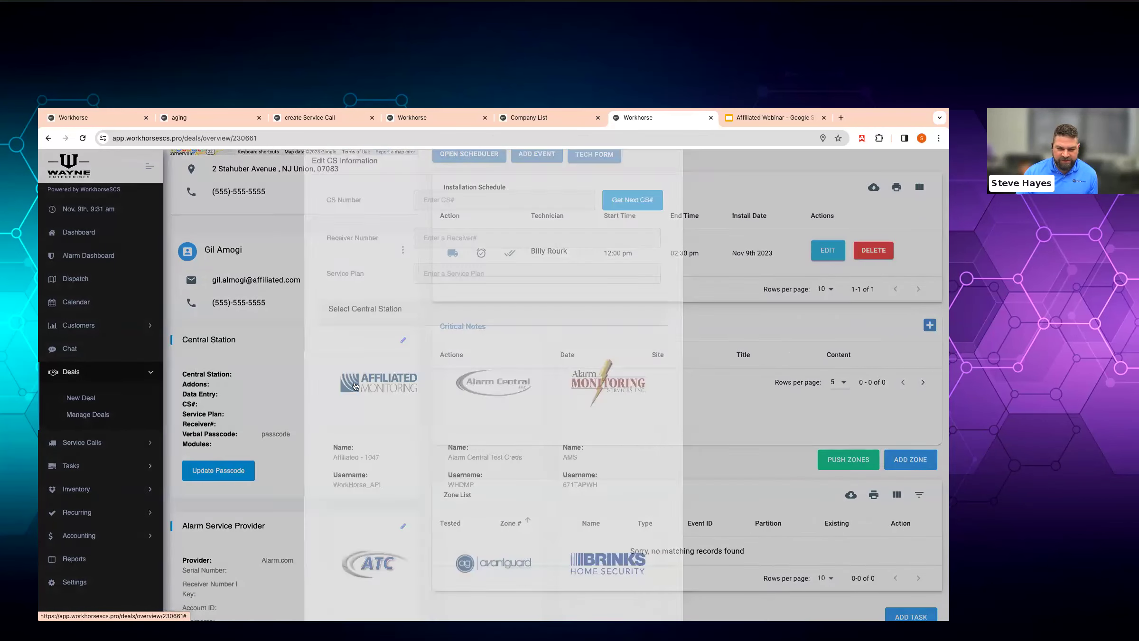
pyautogui.click(422, 408)
pyautogui.click(446, 215)
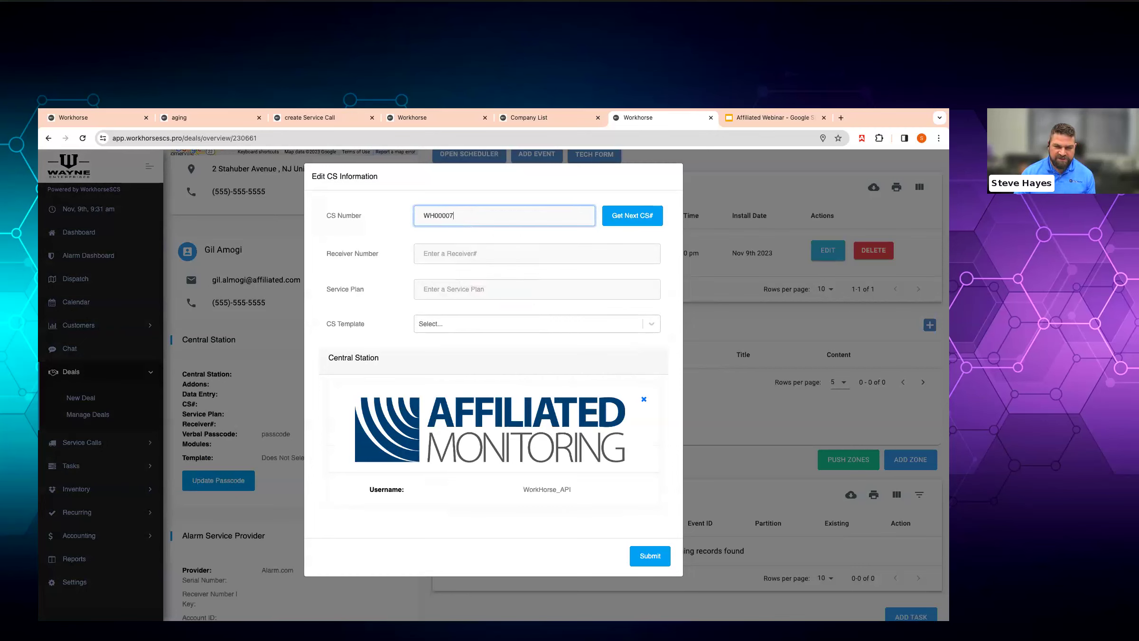
pyautogui.click(454, 322)
pyautogui.click(458, 347)
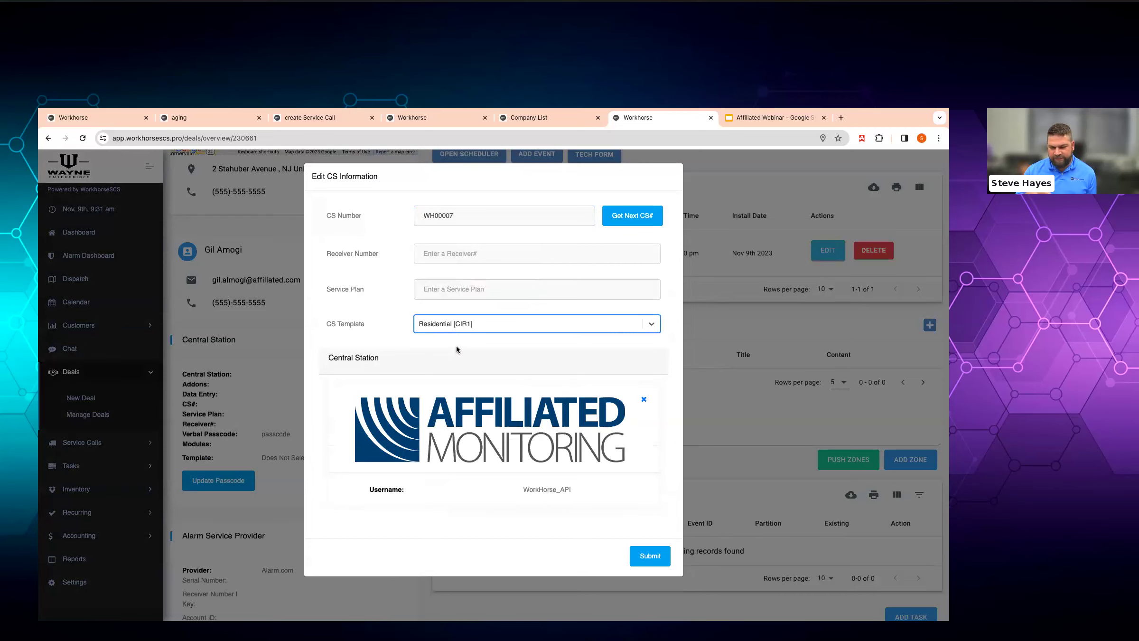
pyautogui.click(649, 554)
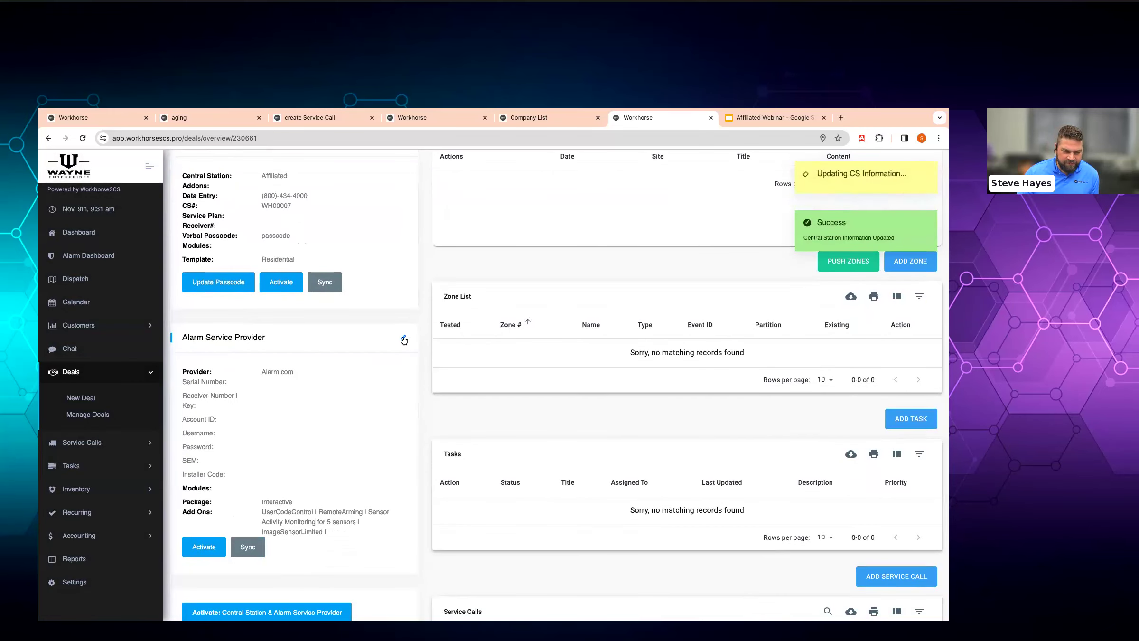
pyautogui.click(404, 340)
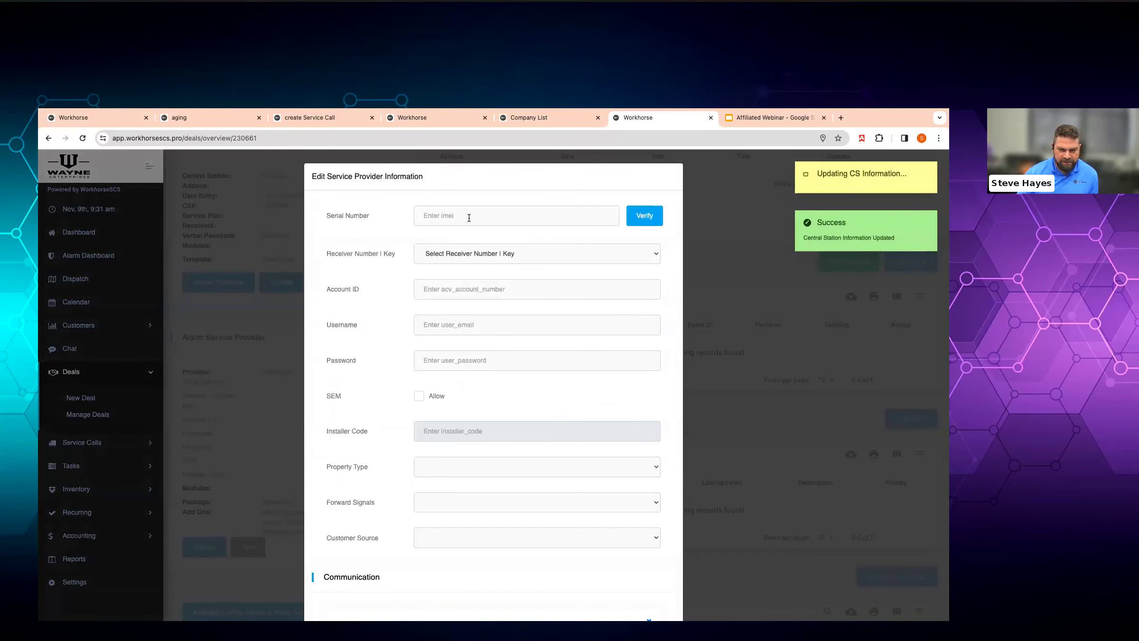
pyautogui.click(469, 217)
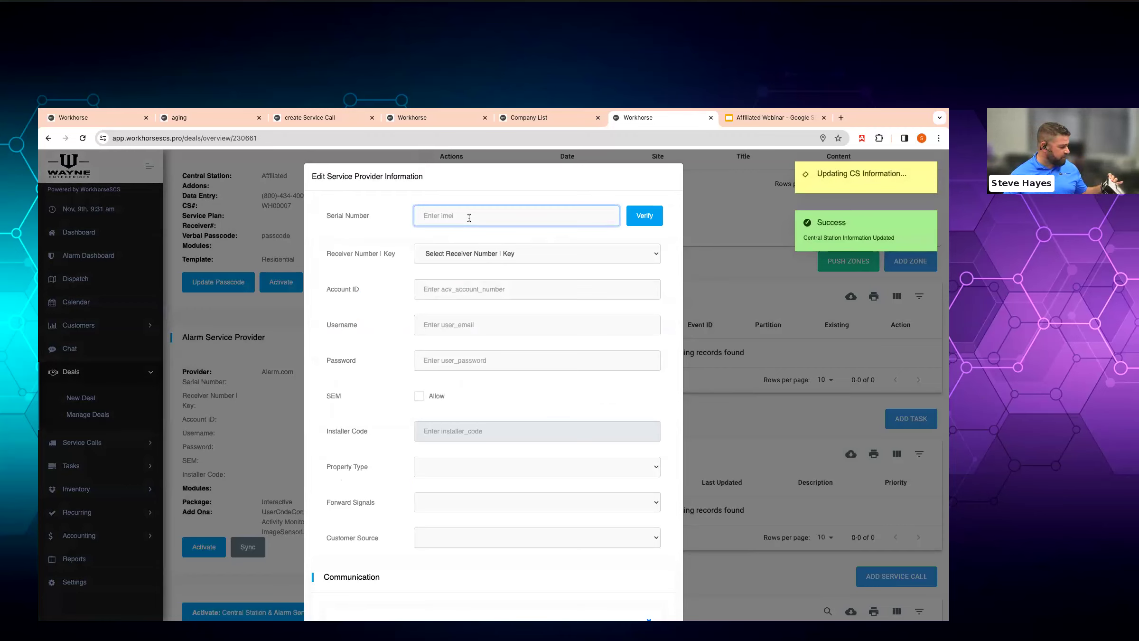
pyautogui.write('865')
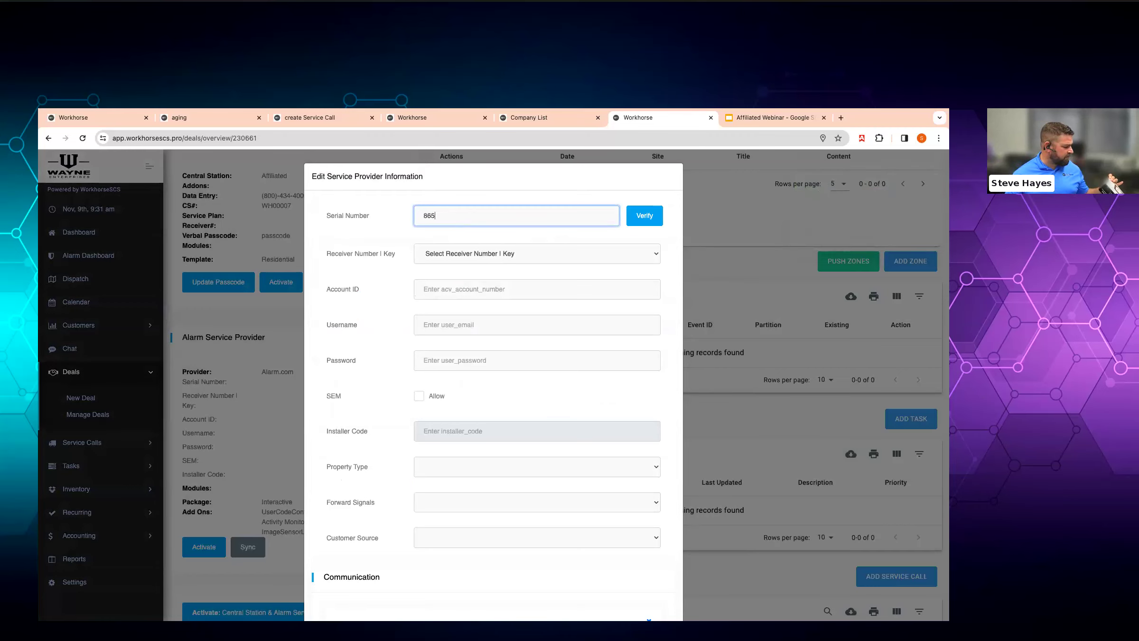
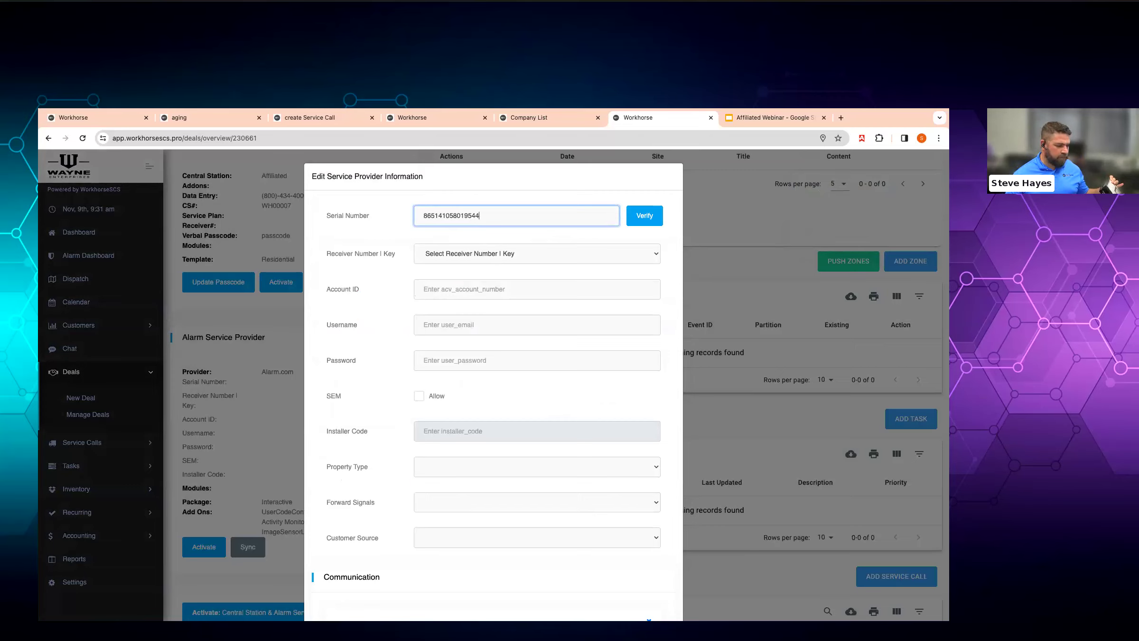
pyautogui.click(633, 219)
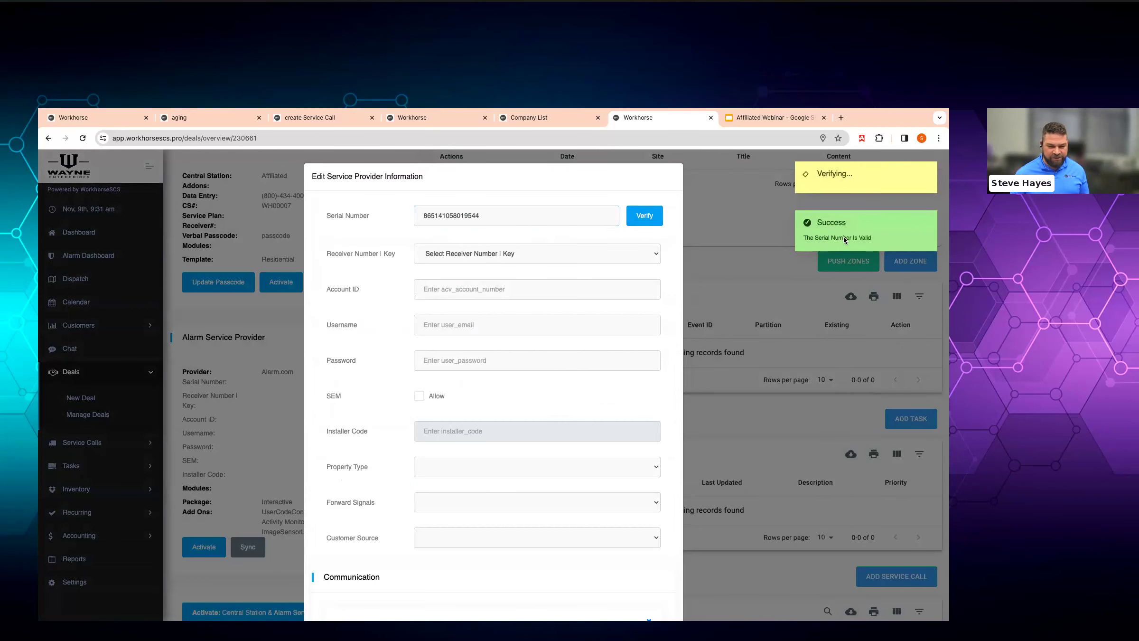
pyautogui.click(515, 261)
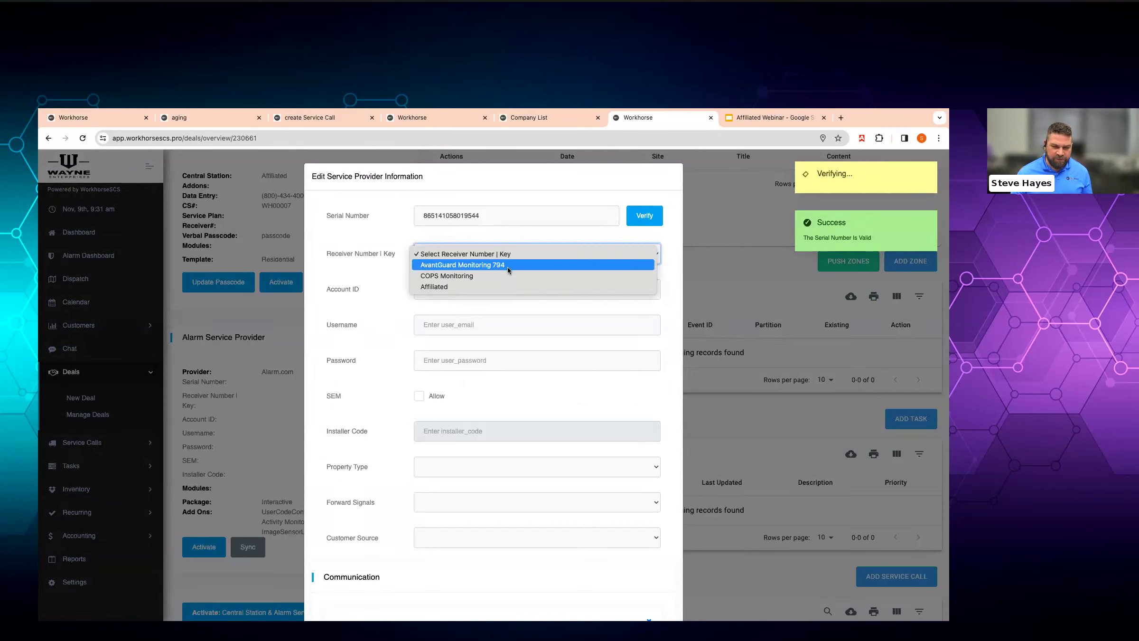
pyautogui.click(497, 285)
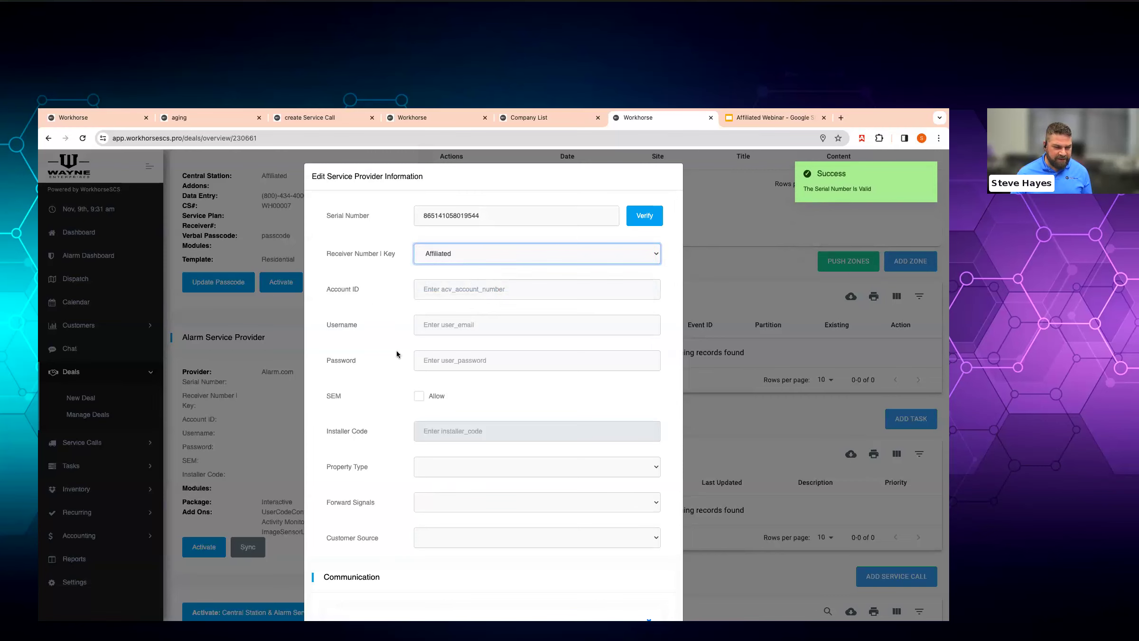
# - Set property type SingleFamilyHouse, forward signals Always, and customer source Other
pyautogui.scroll(-3, 463, 368)
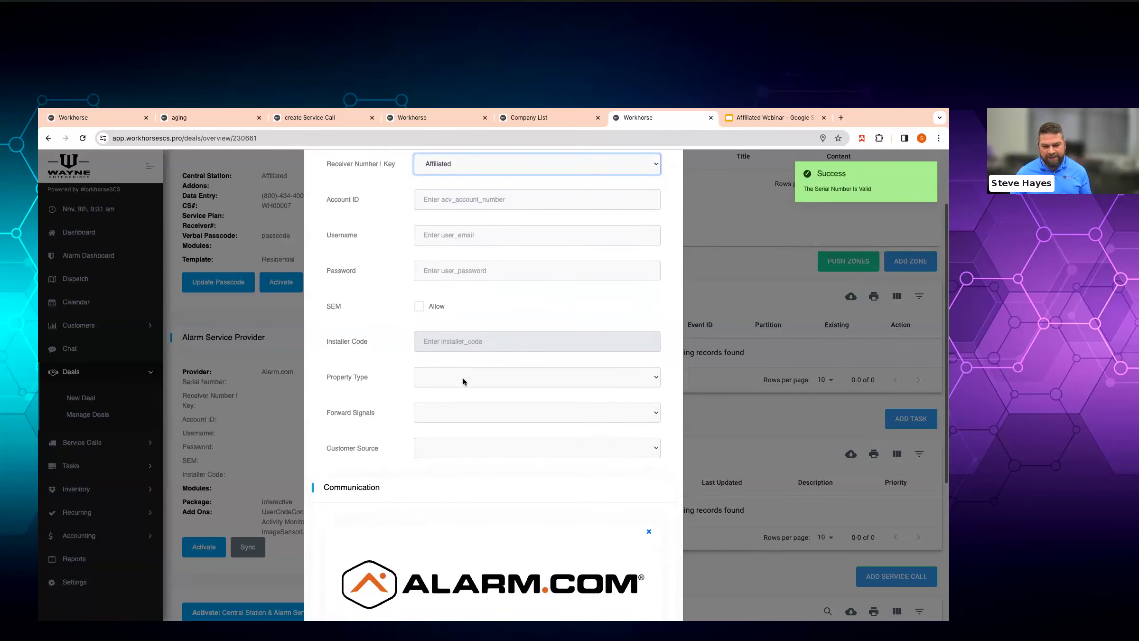
pyautogui.click(461, 378)
pyautogui.click(459, 389)
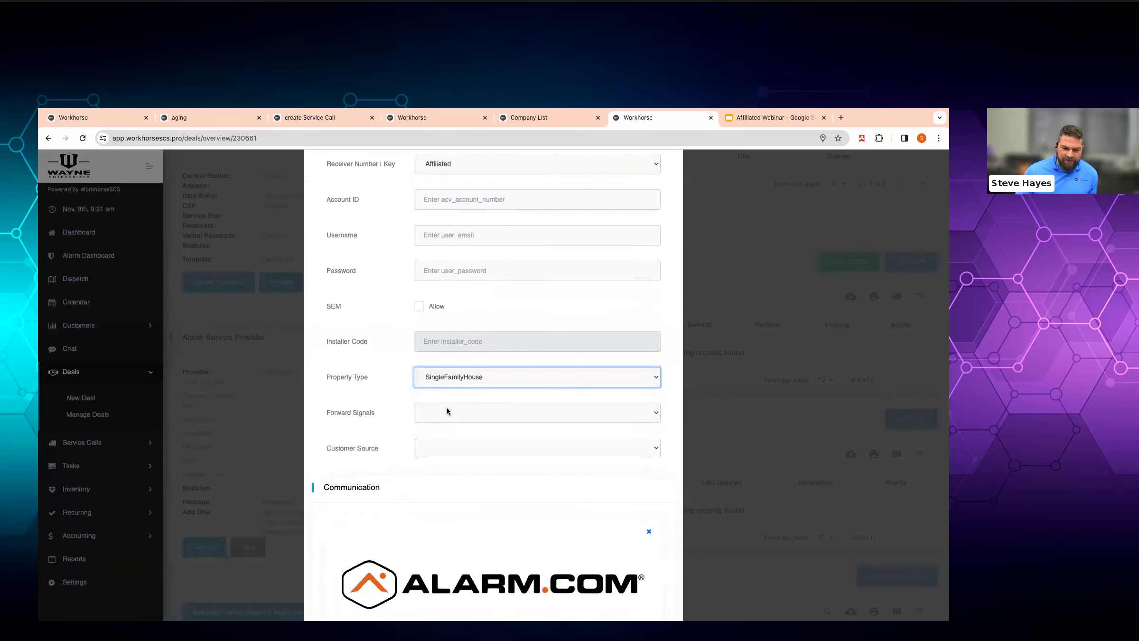
pyautogui.click(447, 408)
pyautogui.click(450, 424)
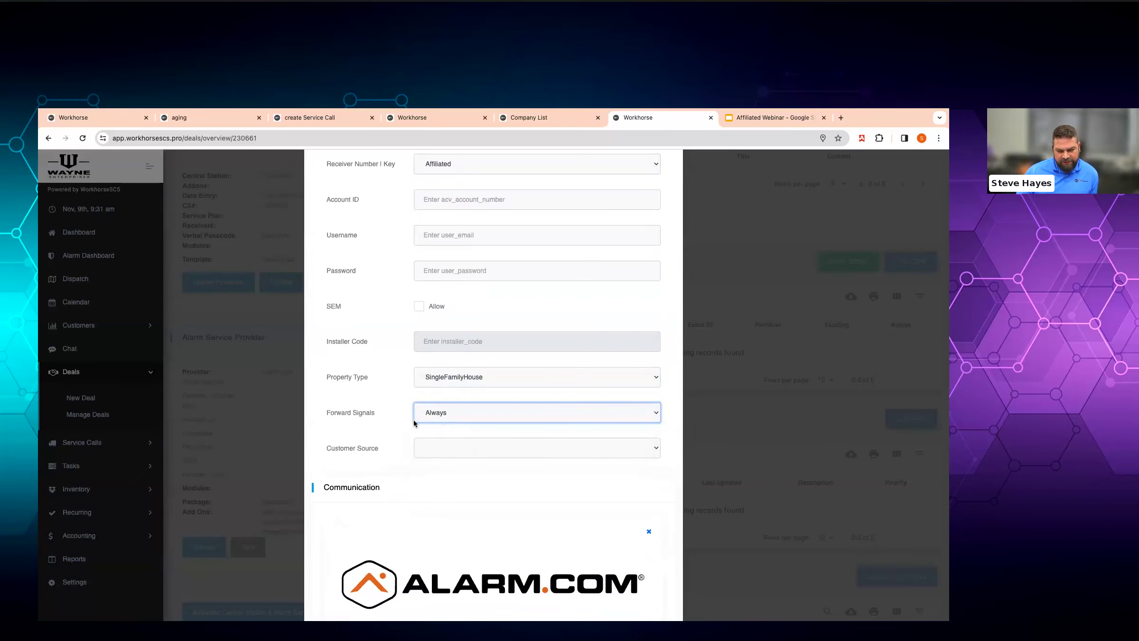
pyautogui.click(446, 442)
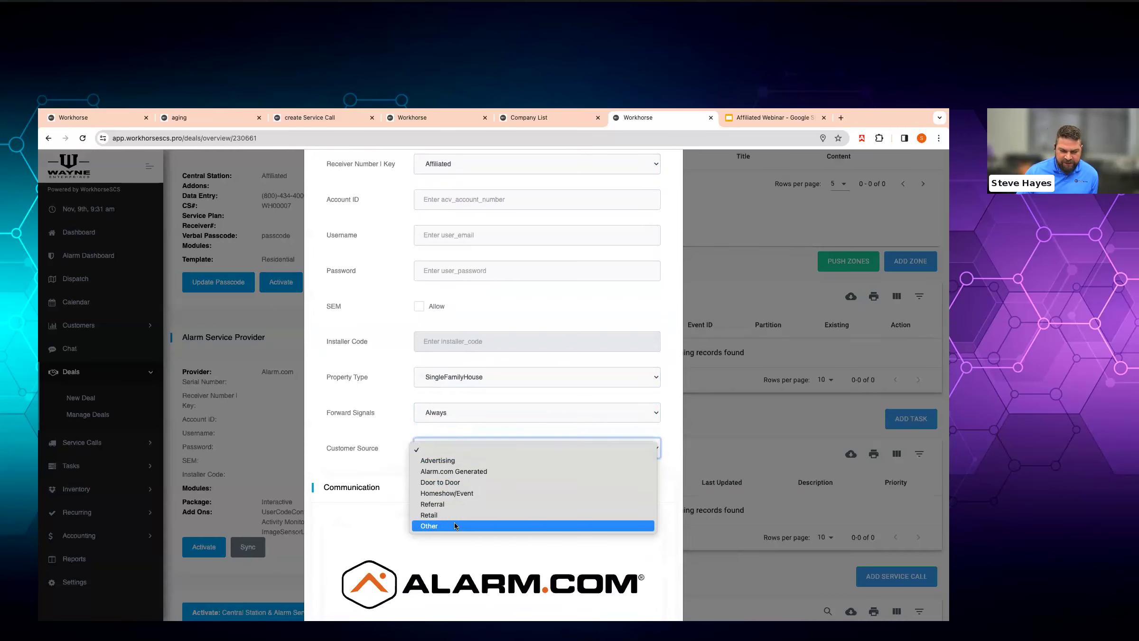
pyautogui.click(454, 525)
# - Select the Interactive Gold package with Lights and Thermostat Bundle and Locks add-ons, then submit
pyautogui.scroll(-5, 389, 457)
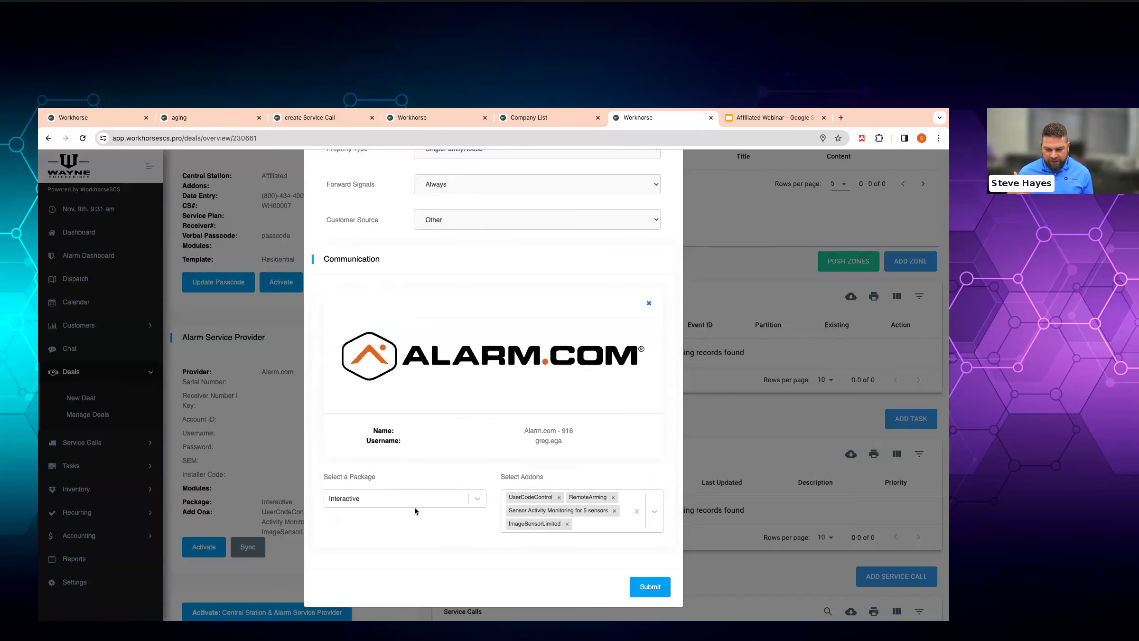
pyautogui.click(579, 523)
pyautogui.click(572, 537)
pyautogui.click(572, 537)
pyautogui.click(572, 537)
pyautogui.click(572, 537)
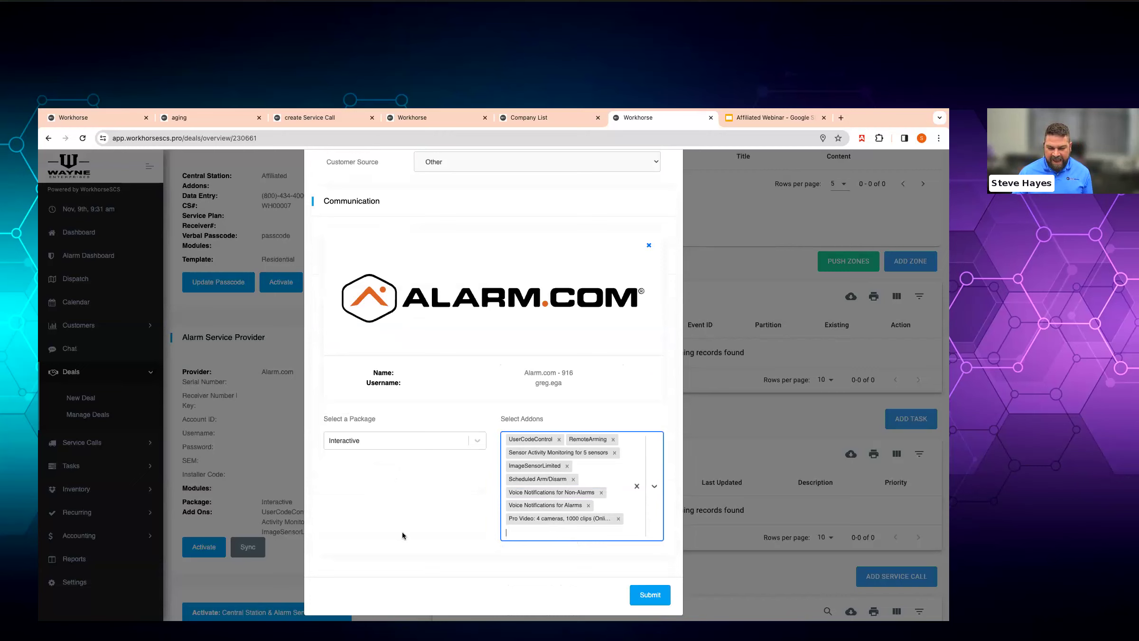
pyautogui.click(362, 439)
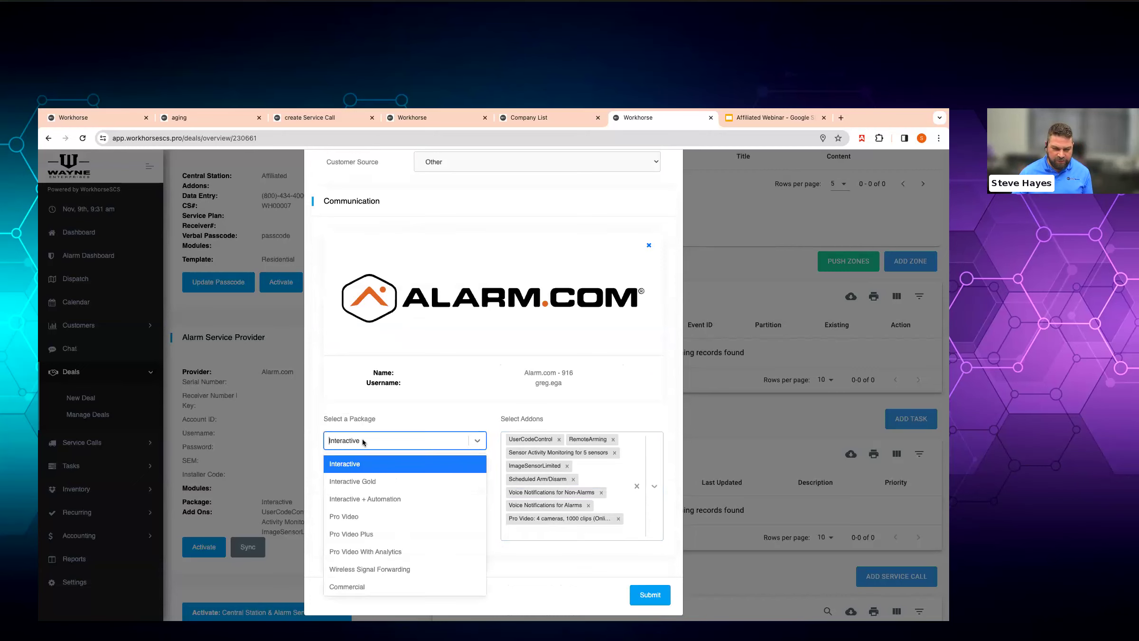
pyautogui.click(363, 479)
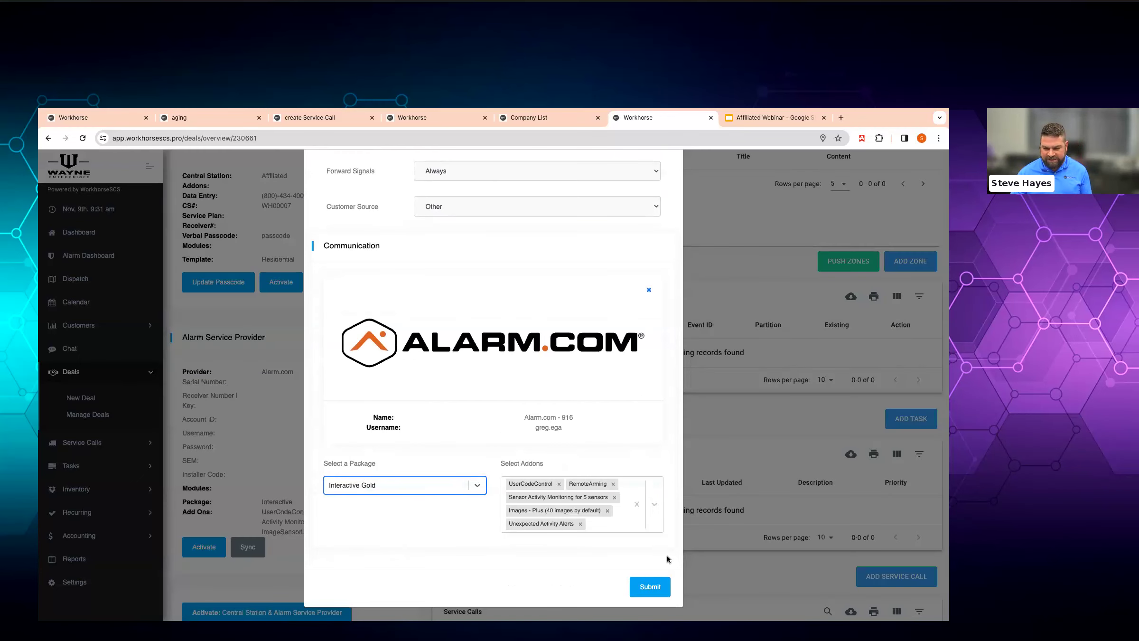
pyautogui.click(596, 528)
pyautogui.click(591, 526)
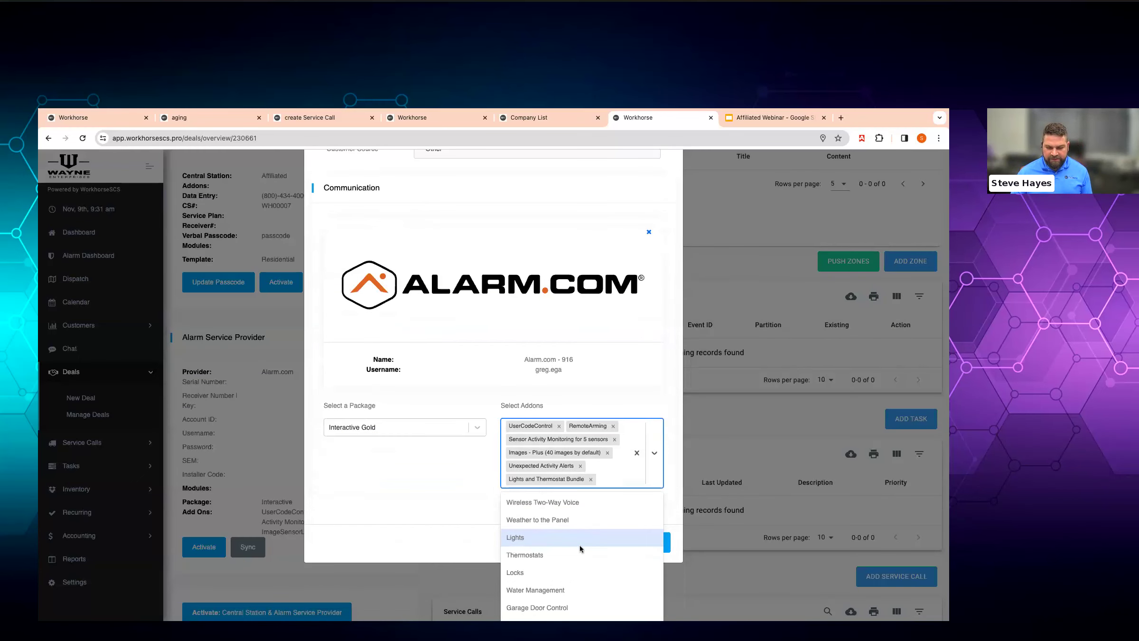
pyautogui.click(572, 572)
pyautogui.click(421, 496)
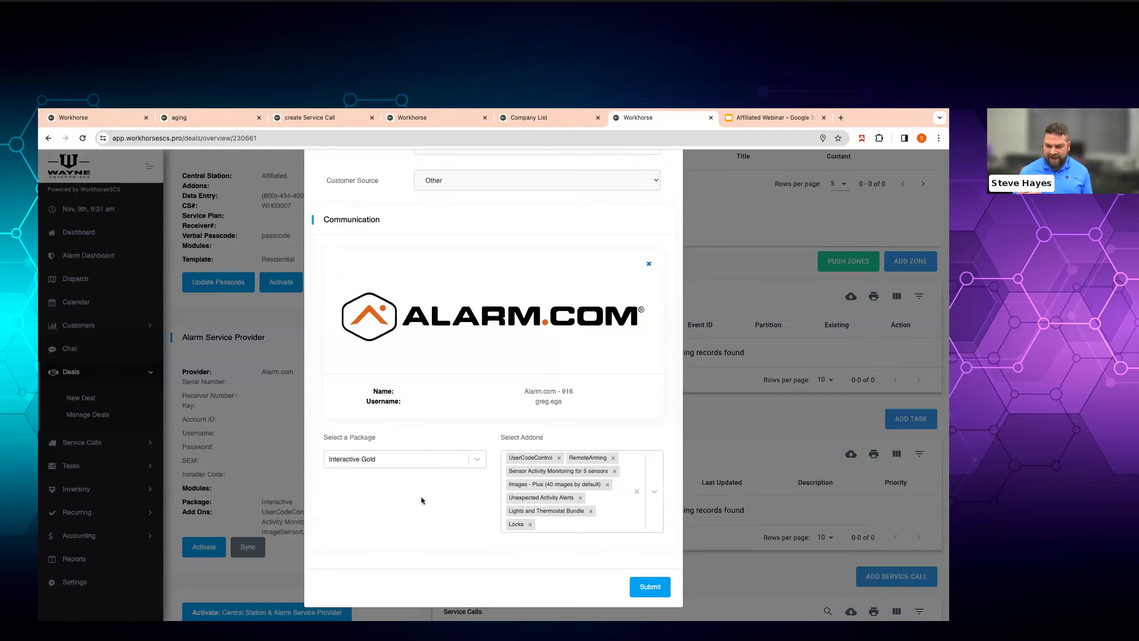
pyautogui.click(637, 584)
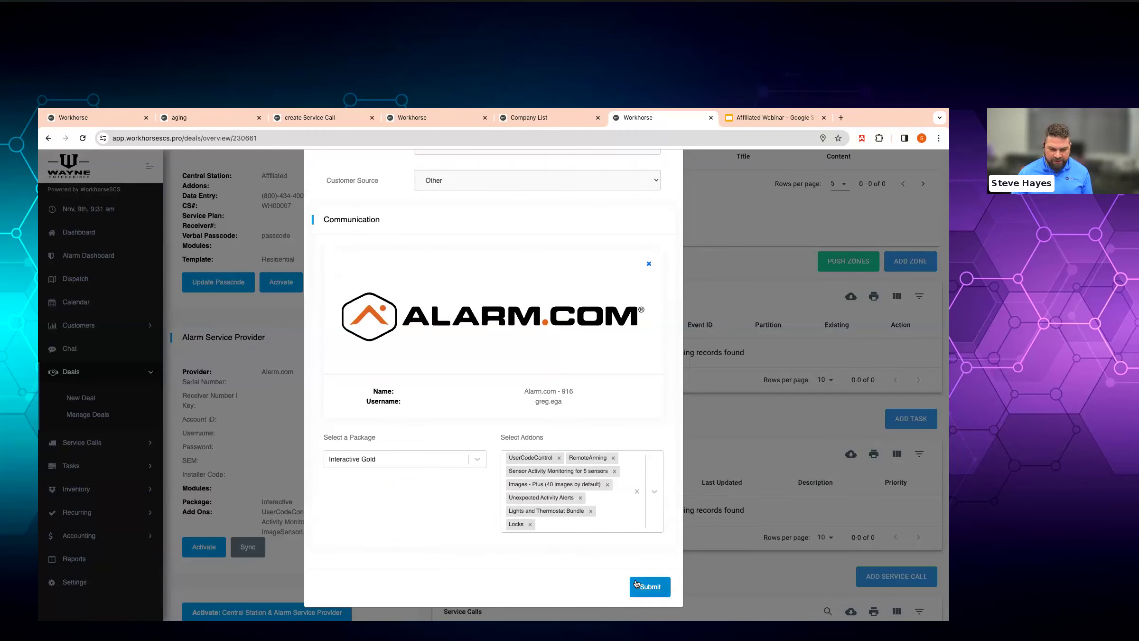